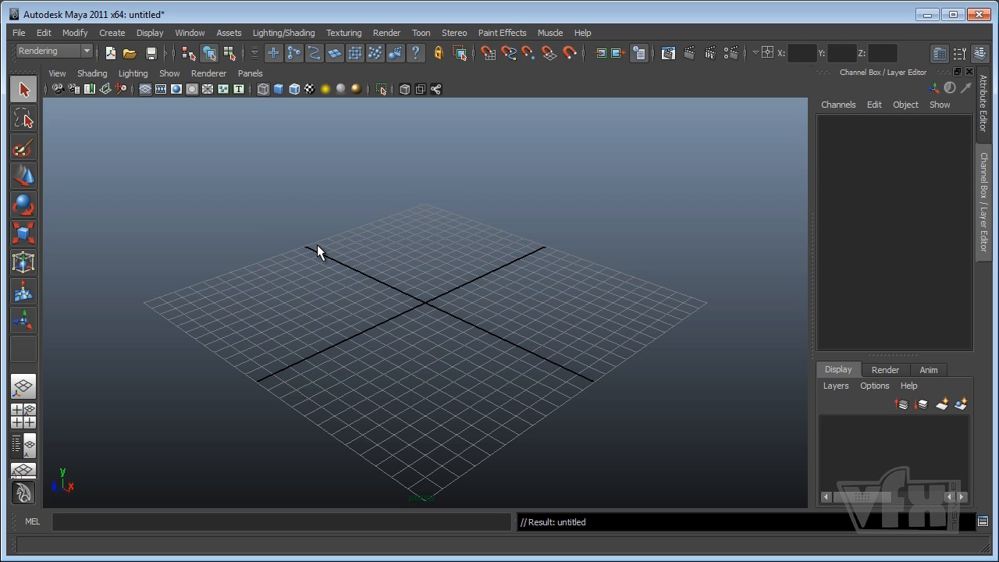
- Open the Hypershade and create a Lambert material, placing its node at the right of the work area
click(190, 33)
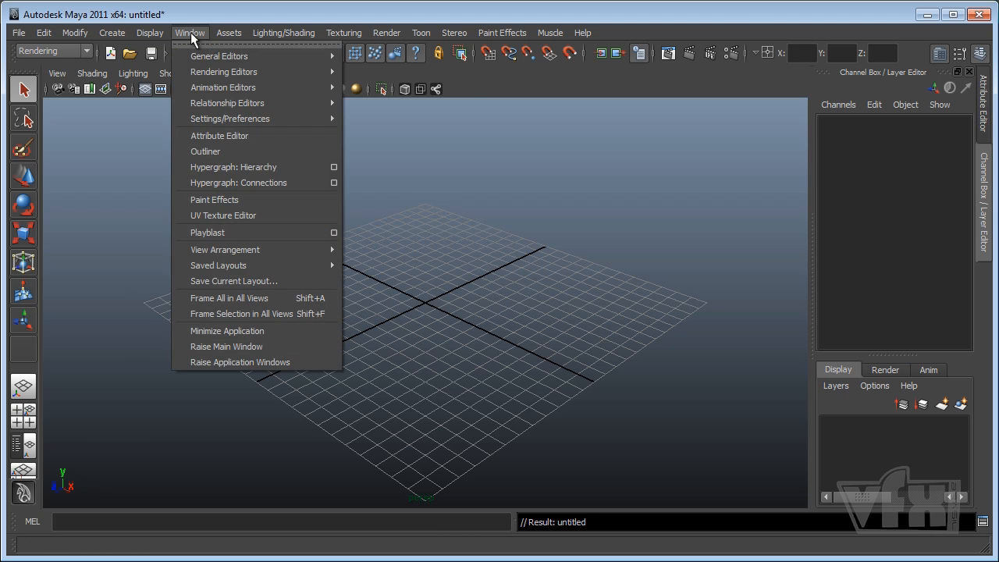
mouse_move(195, 72)
click(411, 111)
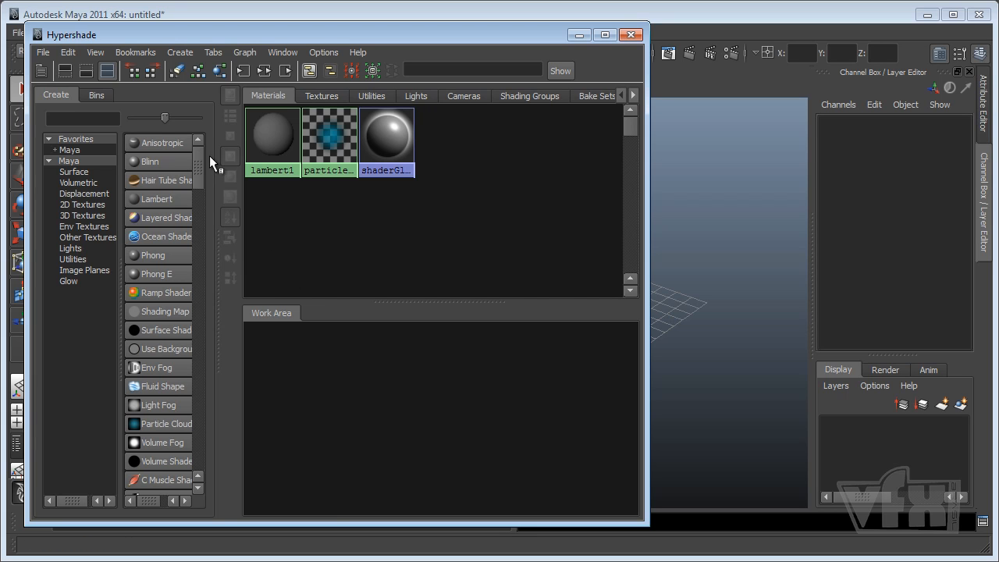
click(159, 201)
drag(310, 382, 542, 398)
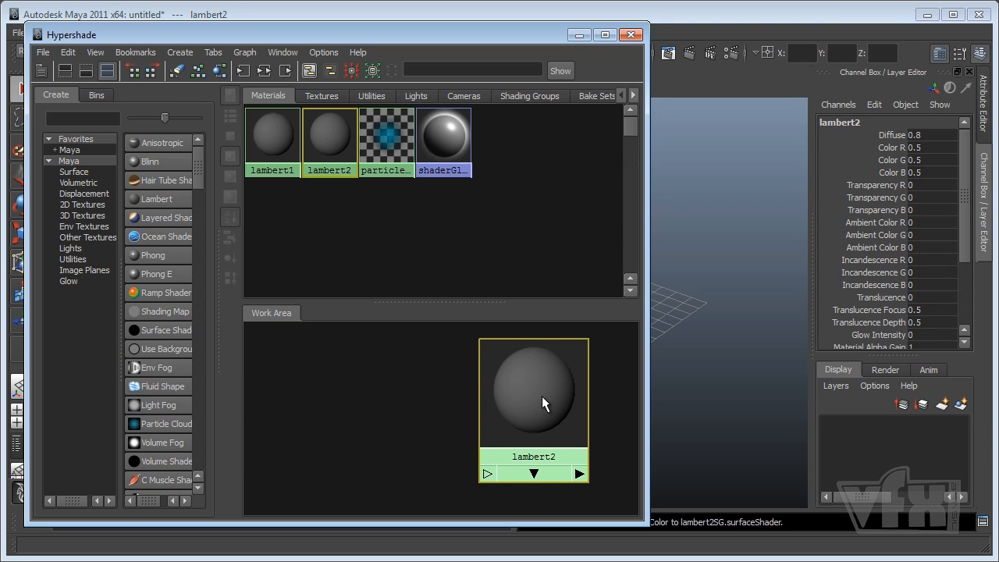
alt+right_drag(542, 397, 479, 401)
alt+middle_drag(501, 401, 580, 405)
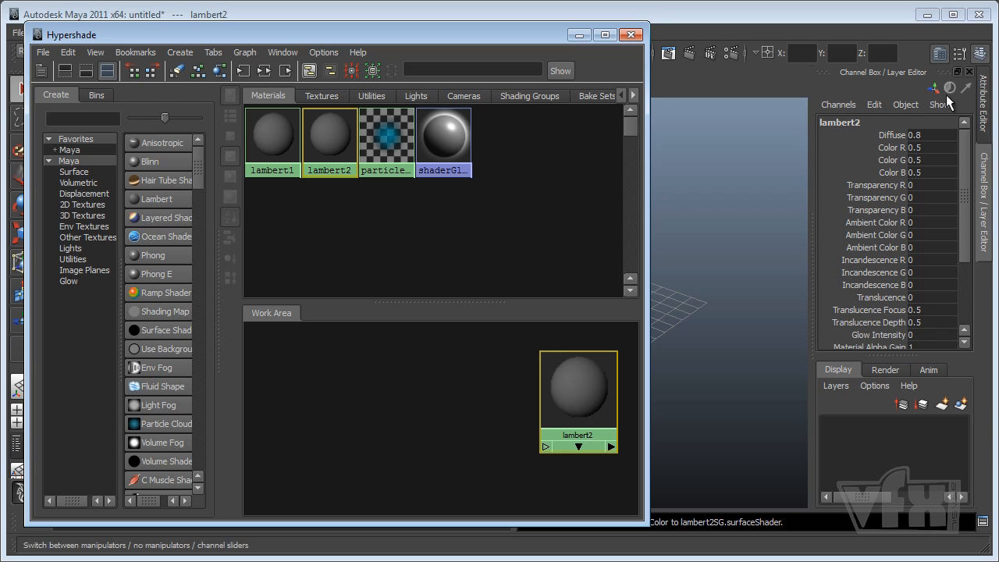
- Show the new Lambert material's attributes and rename it raioX
click(982, 101)
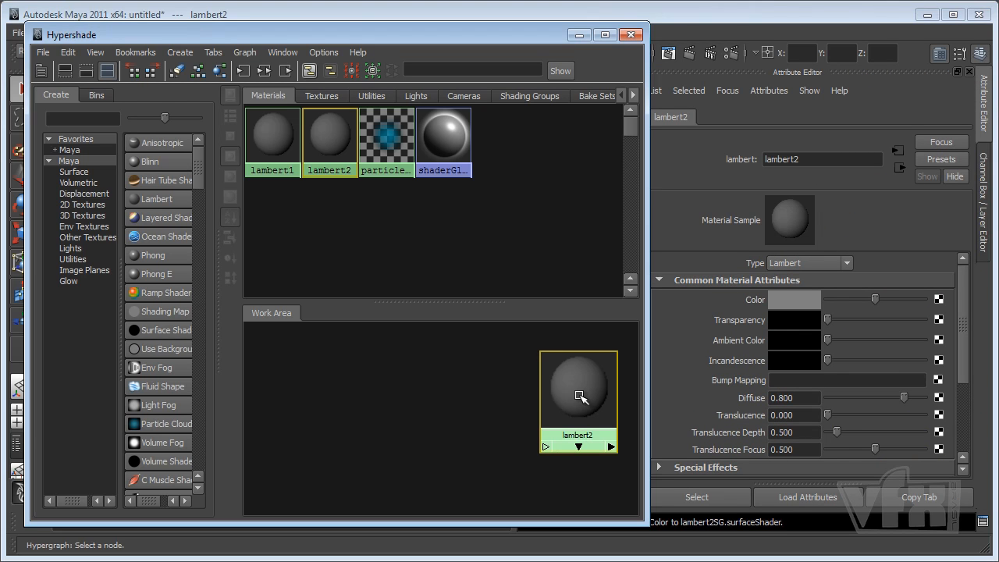
drag(582, 396, 578, 397)
click(833, 155)
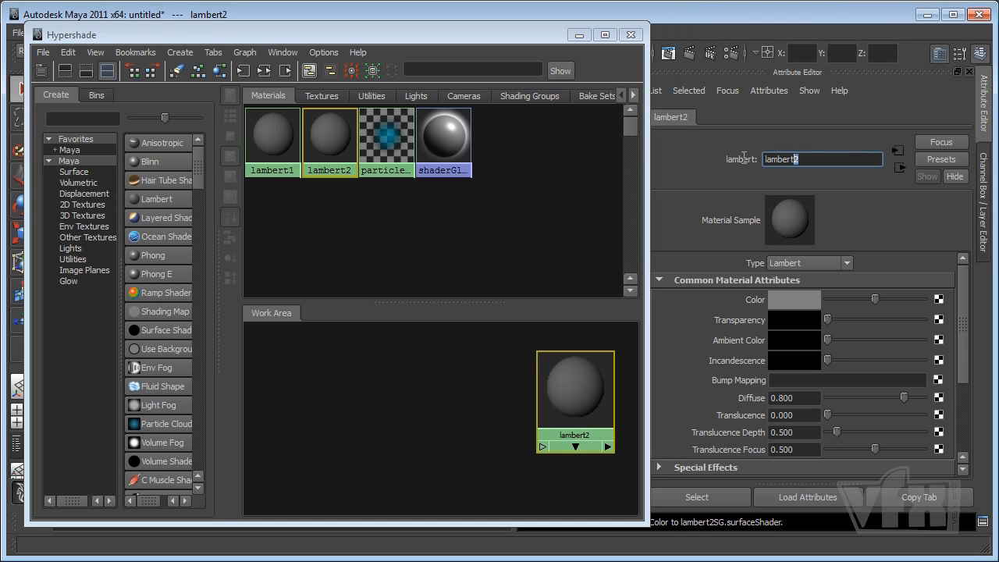
drag(744, 156, 726, 155)
text(raio)
key(Return)
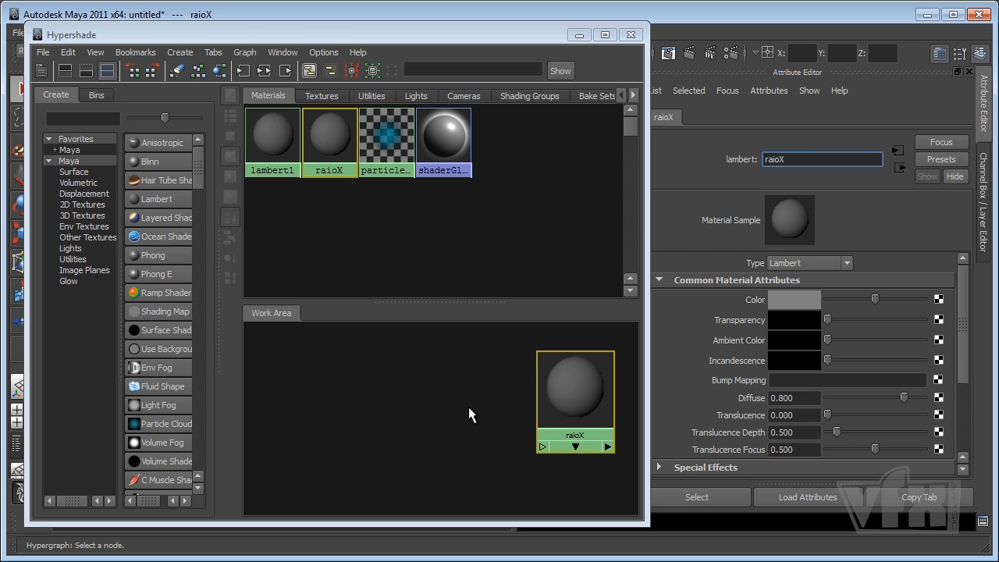
drag(572, 395, 571, 401)
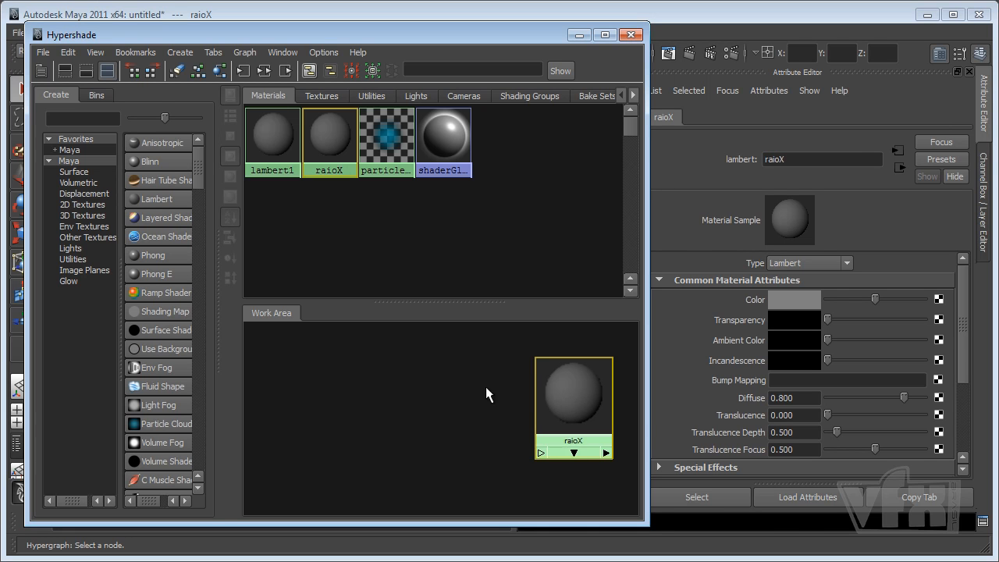
- Create a 2D Ramp texture and arrange its nodes to the left of the raioX material
click(69, 202)
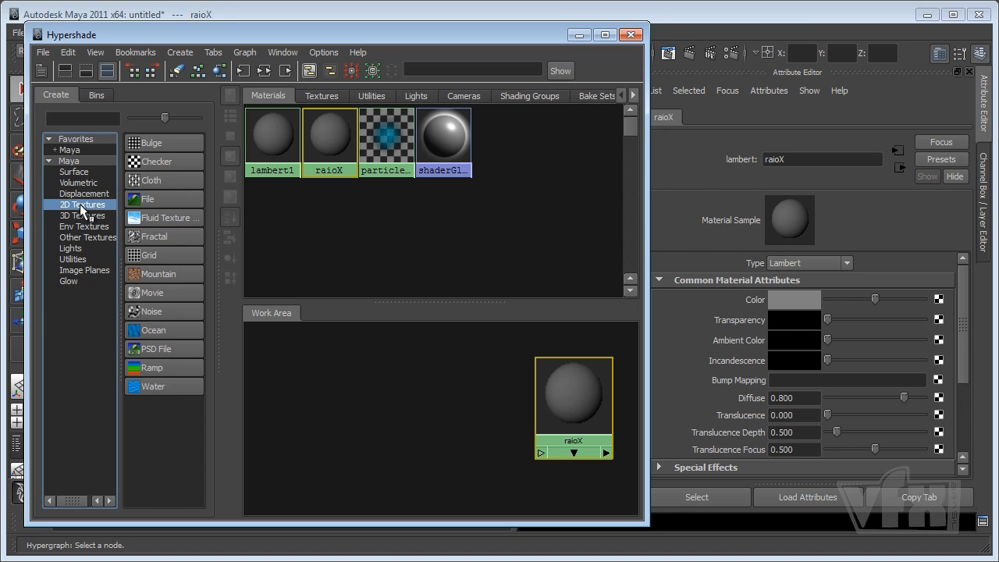
click(134, 366)
drag(389, 481, 428, 391)
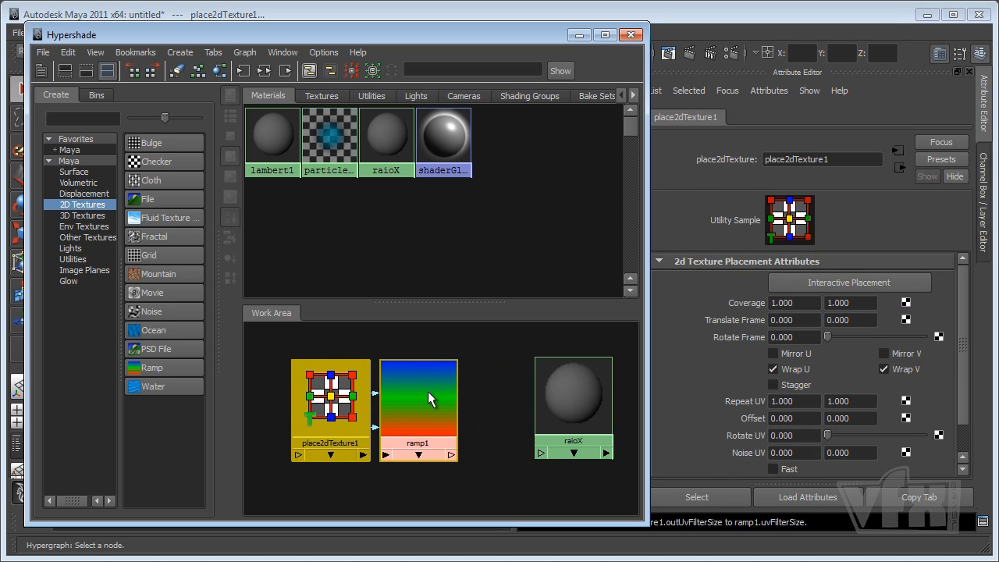
scroll(458, 417, up, 1)
alt+middle_drag(498, 432, 482, 434)
drag(579, 411, 564, 411)
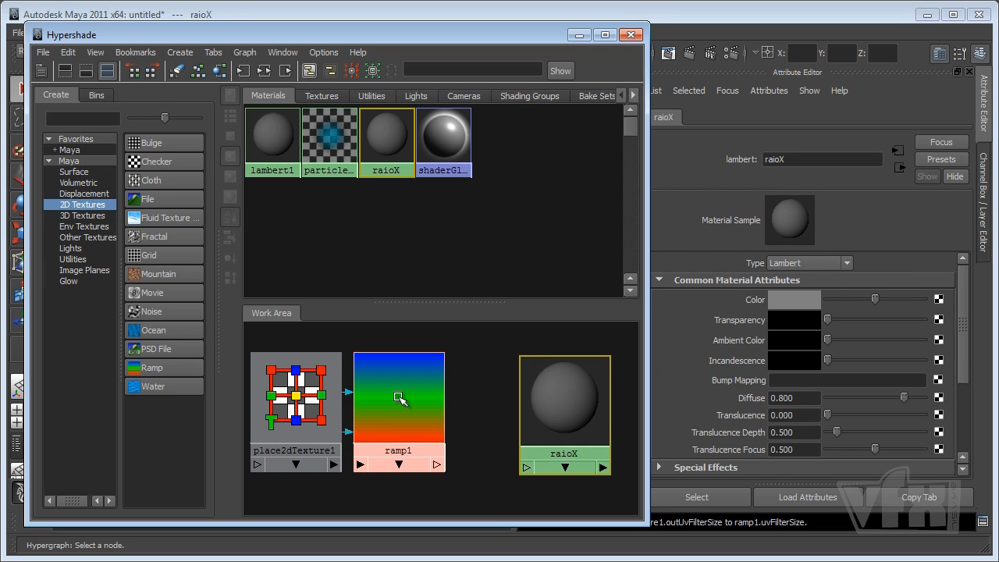
- Connect the ramp texture to the color input of raioX and adjust the spacing of the two nodes
middle_drag(400, 399, 572, 396)
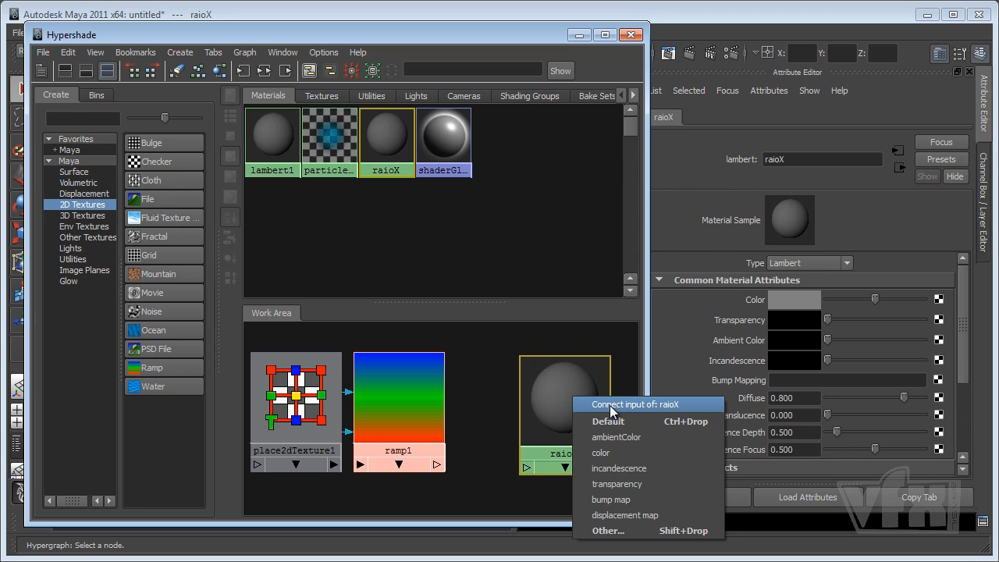
click(601, 454)
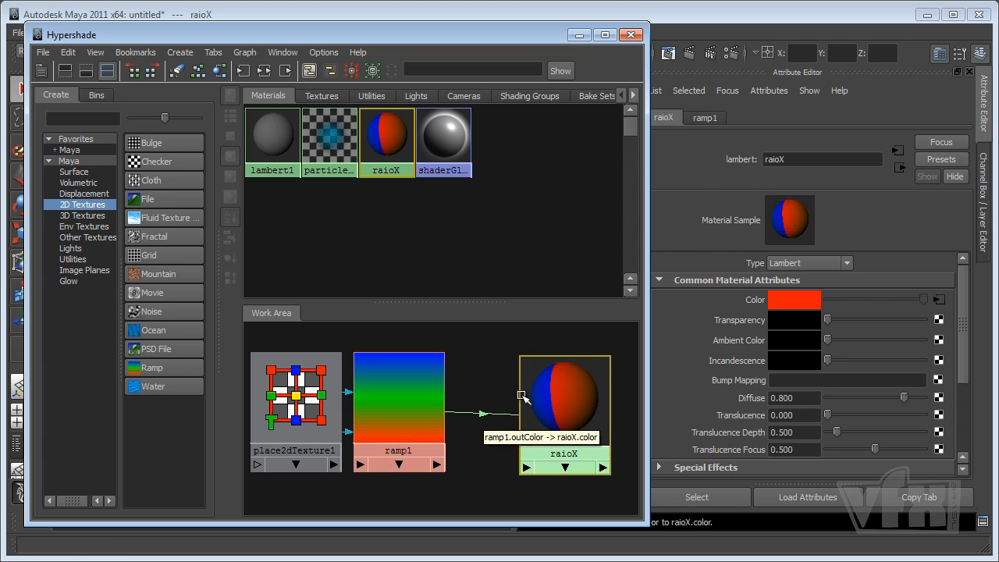
drag(572, 407, 568, 407)
drag(385, 401, 406, 400)
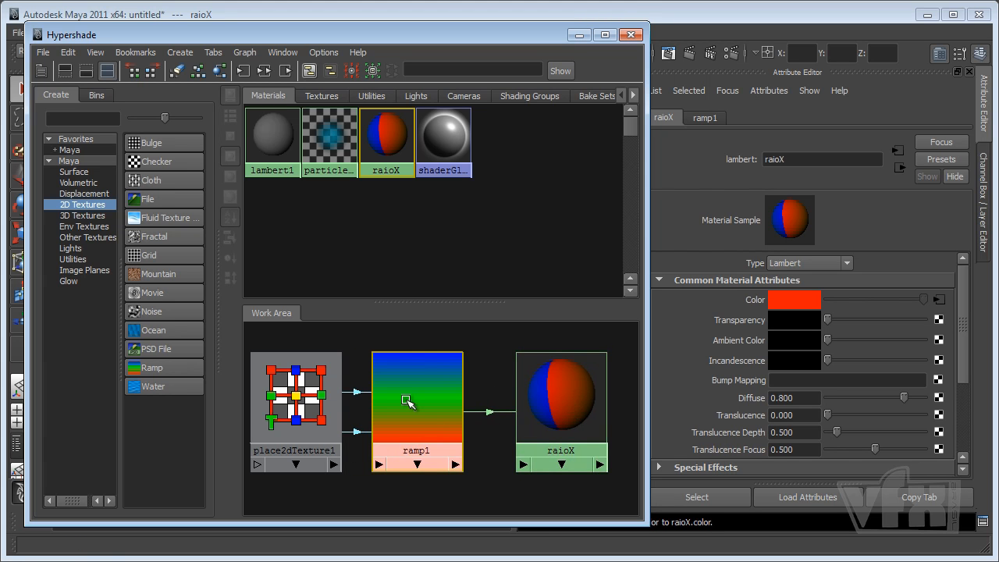
- Show the ramp's attributes and move the ramp and raioX nodes farther from the 2D placement node
click(405, 400)
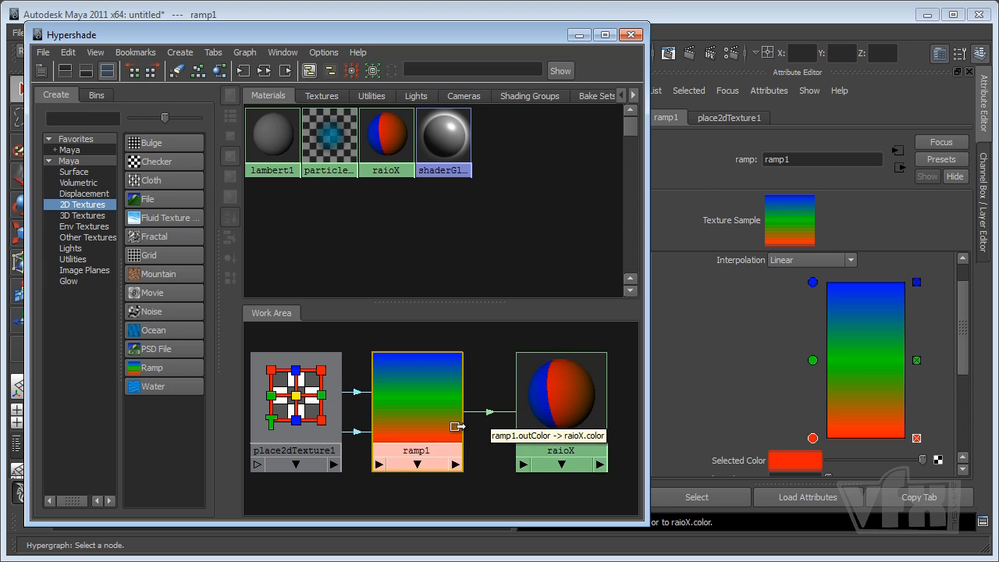
drag(412, 401, 417, 400)
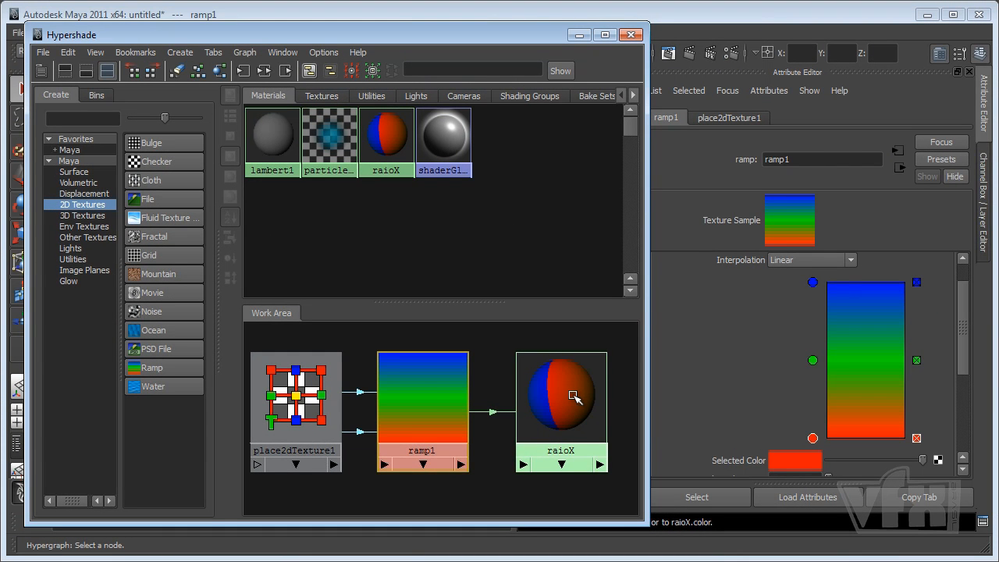
drag(425, 395, 430, 395)
drag(562, 401, 571, 402)
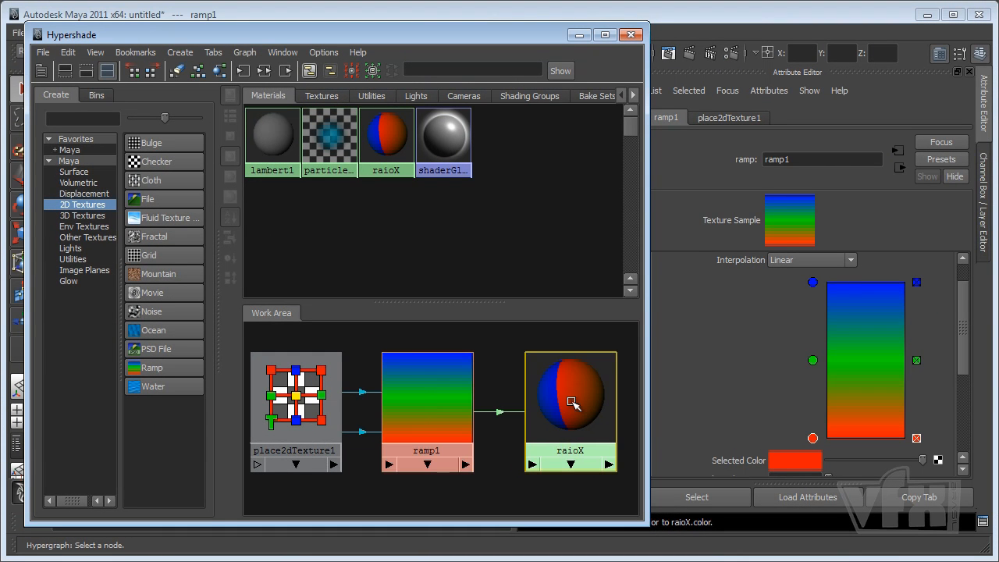
drag(425, 401, 433, 404)
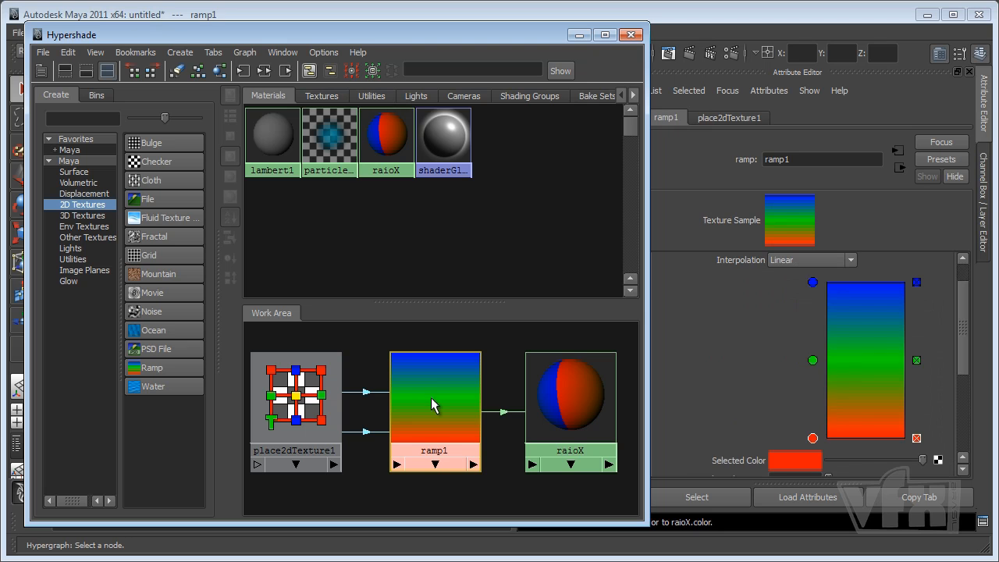
mouse_move(431, 398)
middle_down()
mouse_move(449, 397)
mouse_move(408, 411)
mouse_move(441, 414)
middle_up()
- Create a Sampler Info utility node and place it below the 2D placement node
click(71, 260)
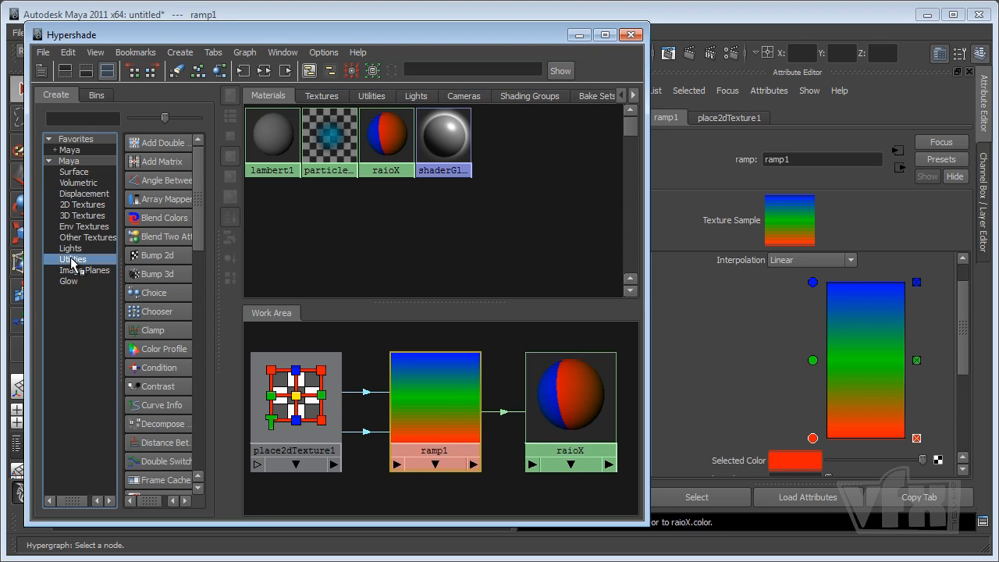
drag(199, 227, 204, 388)
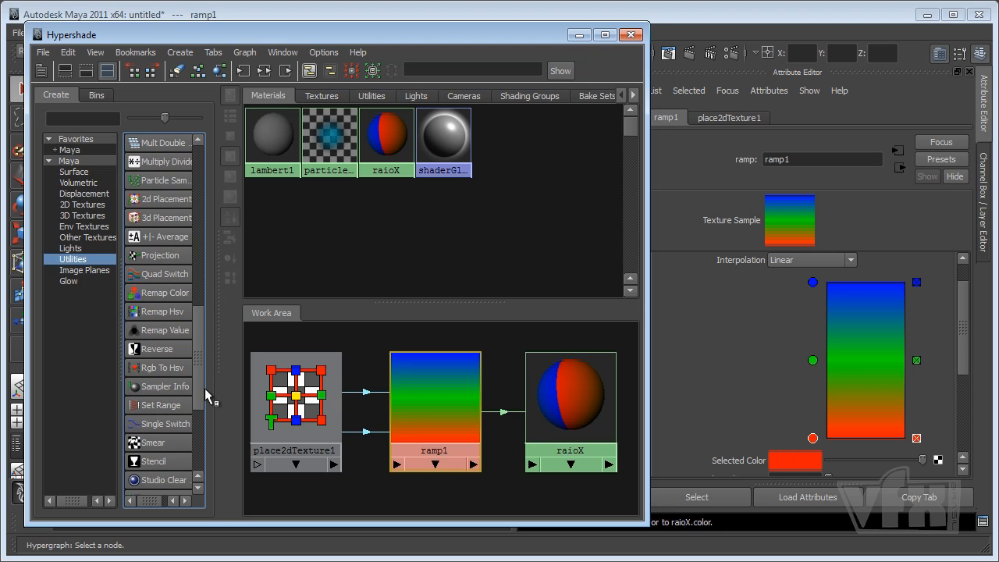
click(148, 387)
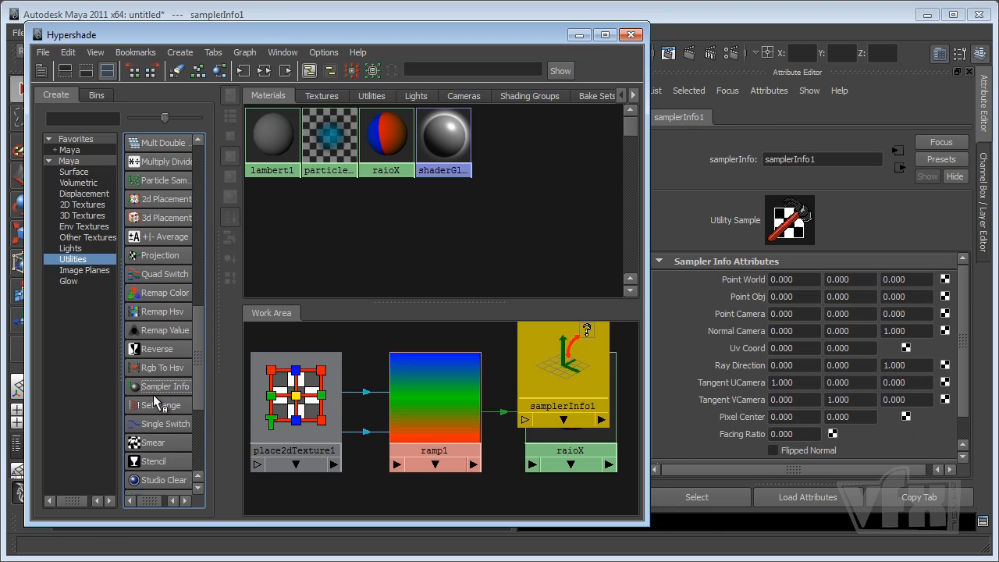
drag(561, 376, 294, 468)
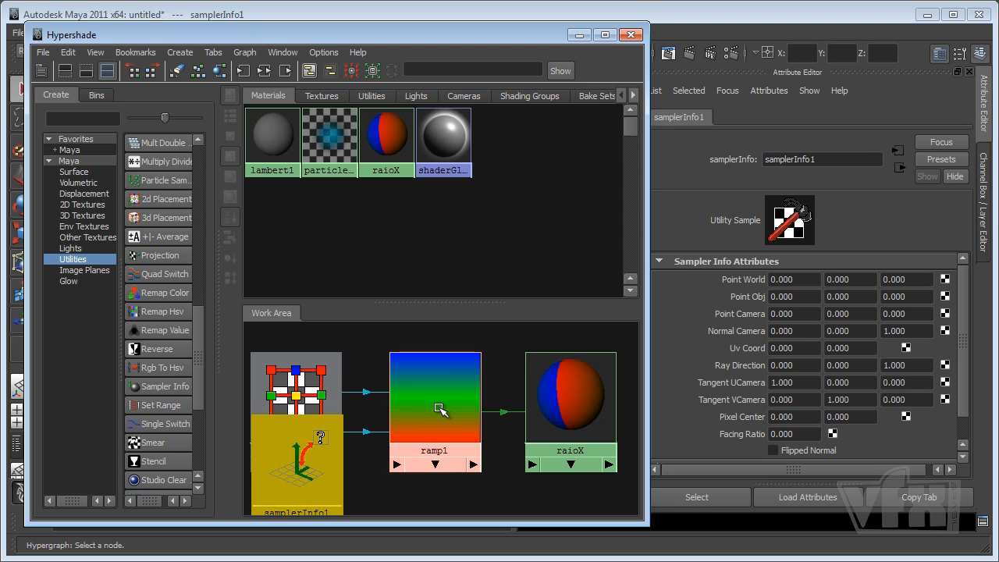
- Separate the ramp and 2D placement nodes, and delete the place2dTexture1 node
drag(440, 408, 455, 411)
drag(304, 387, 300, 340)
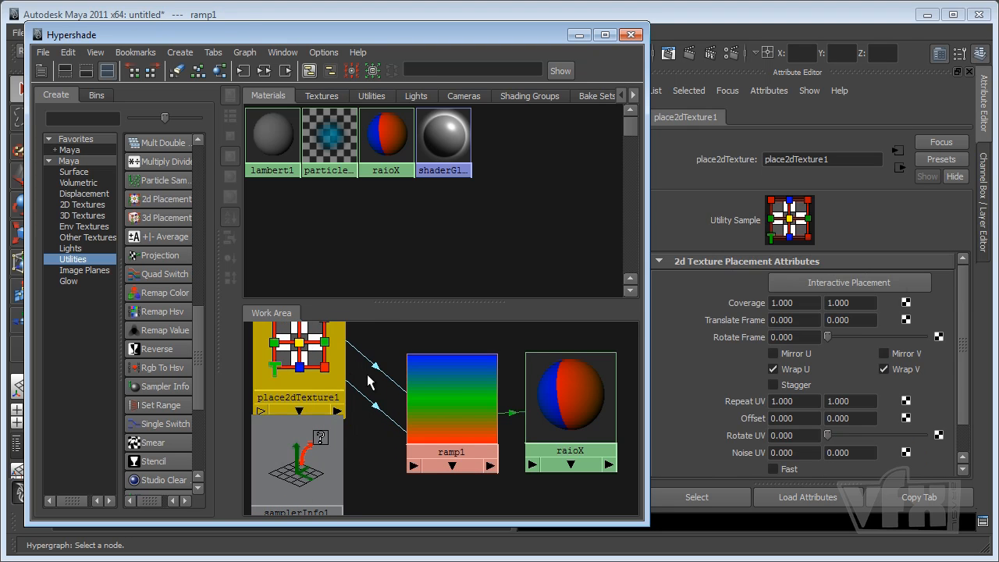
drag(455, 409, 451, 407)
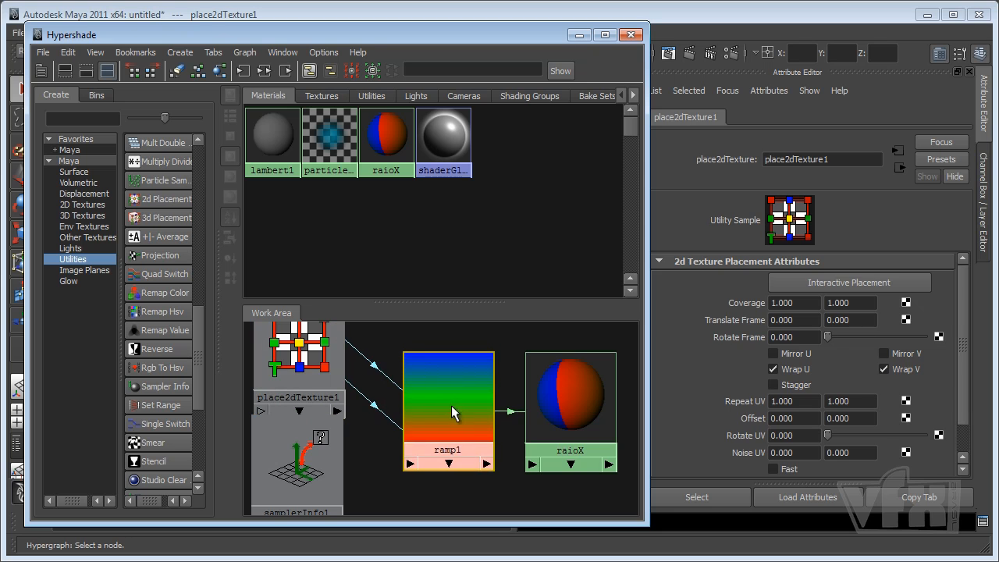
drag(323, 360, 341, 372)
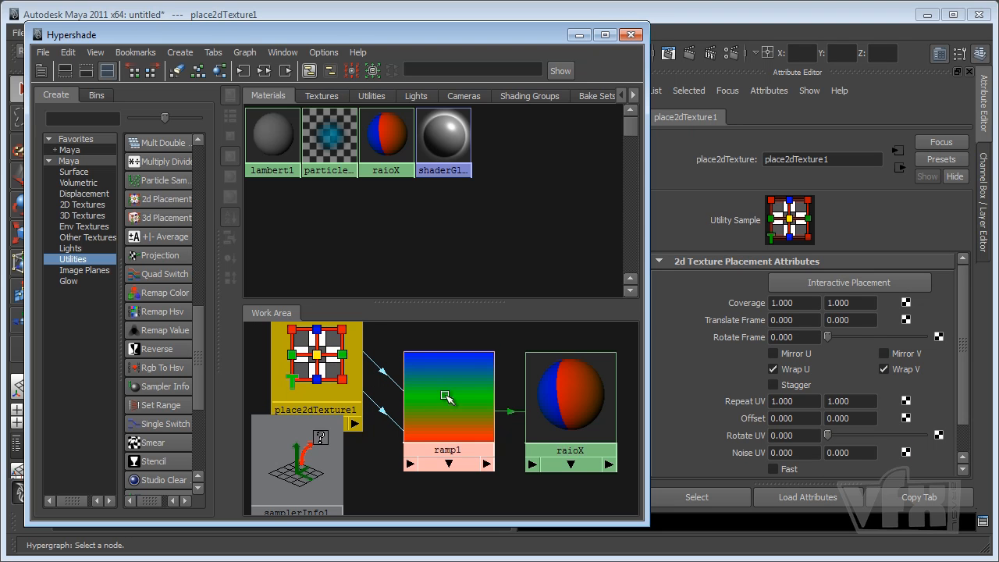
click(320, 361)
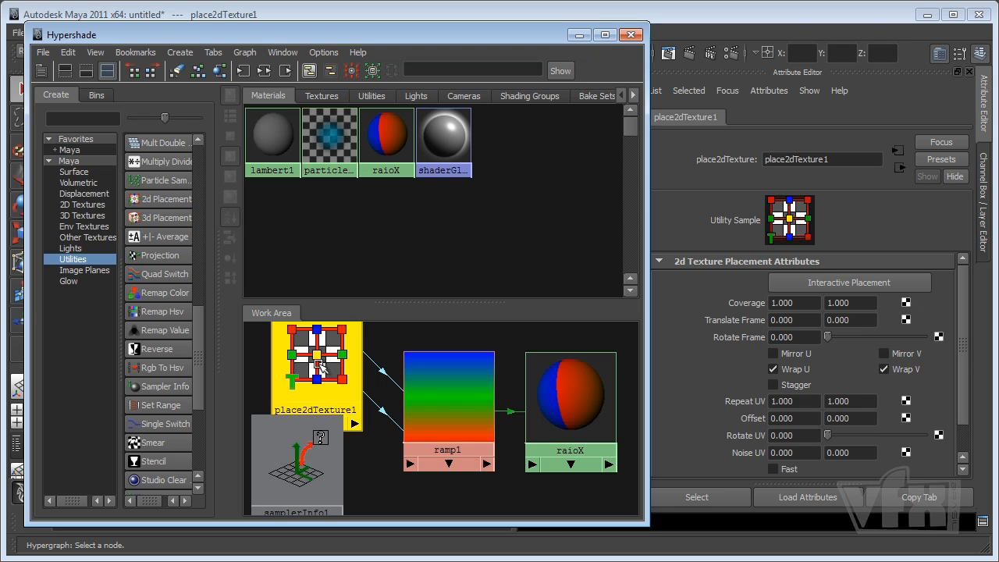
key(Delete)
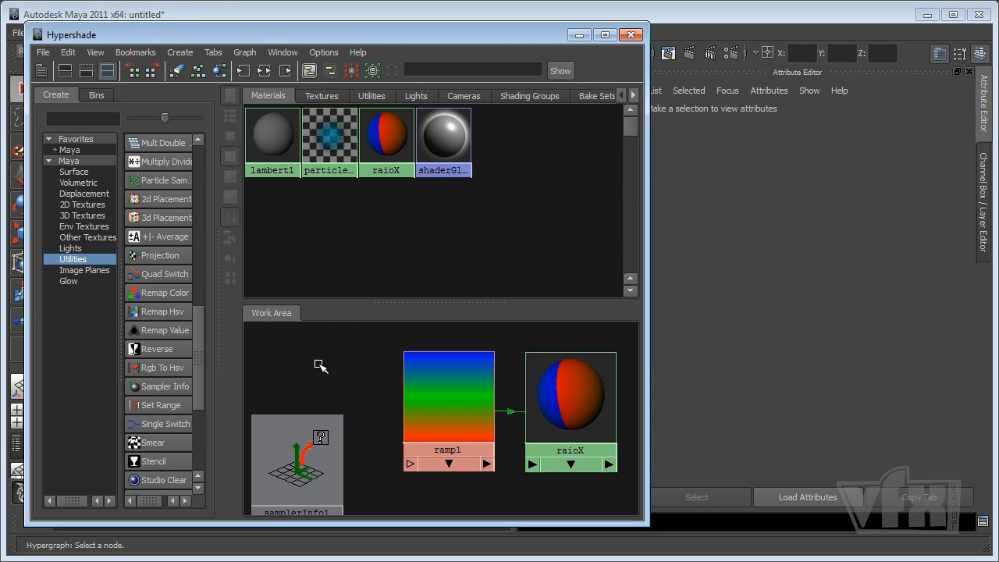
- Place the Sampler Info node beside the ramp and open the Connection Editor from samplerInfo1 to ramp1
drag(298, 463, 309, 405)
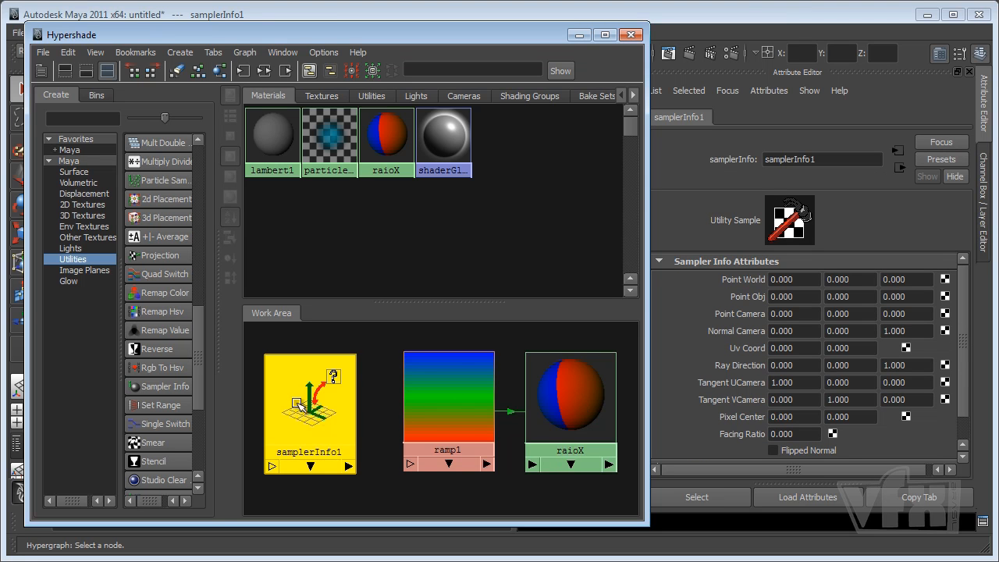
middle_drag(350, 421, 384, 434)
middle_drag(447, 394, 447, 394)
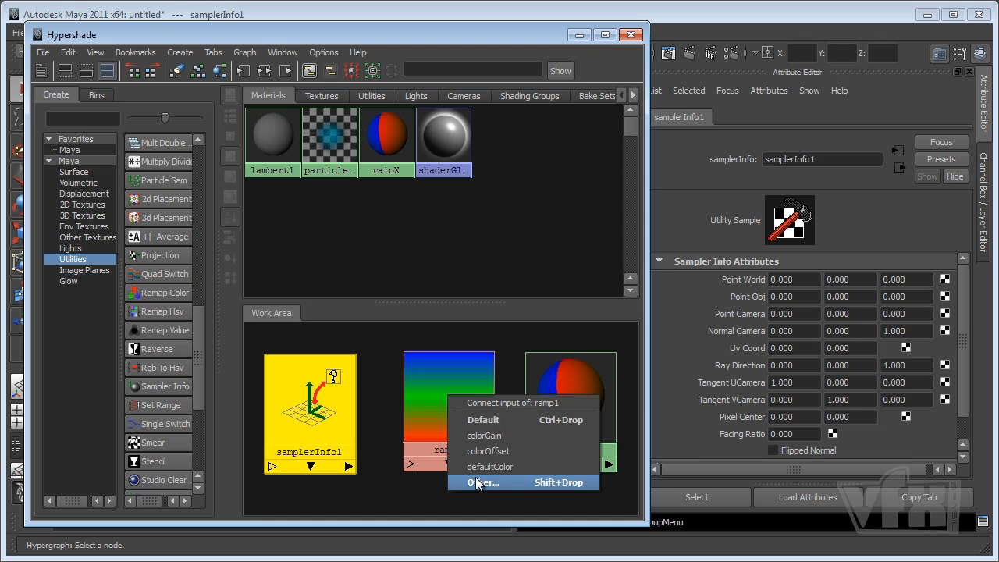
click(484, 420)
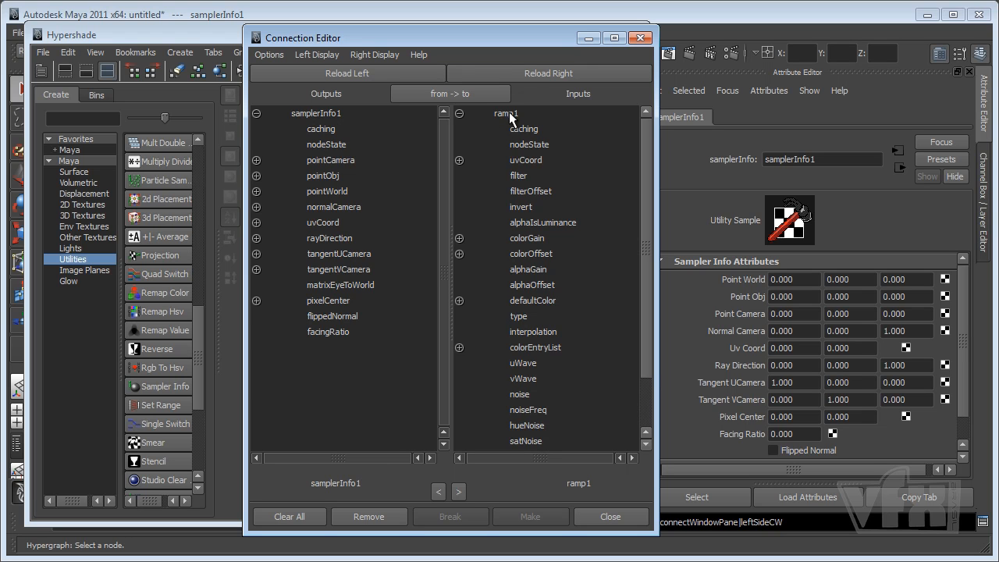
- Connect the sampler's facingRatio output to the uCoord component of the ramp's uvCoord input
click(323, 330)
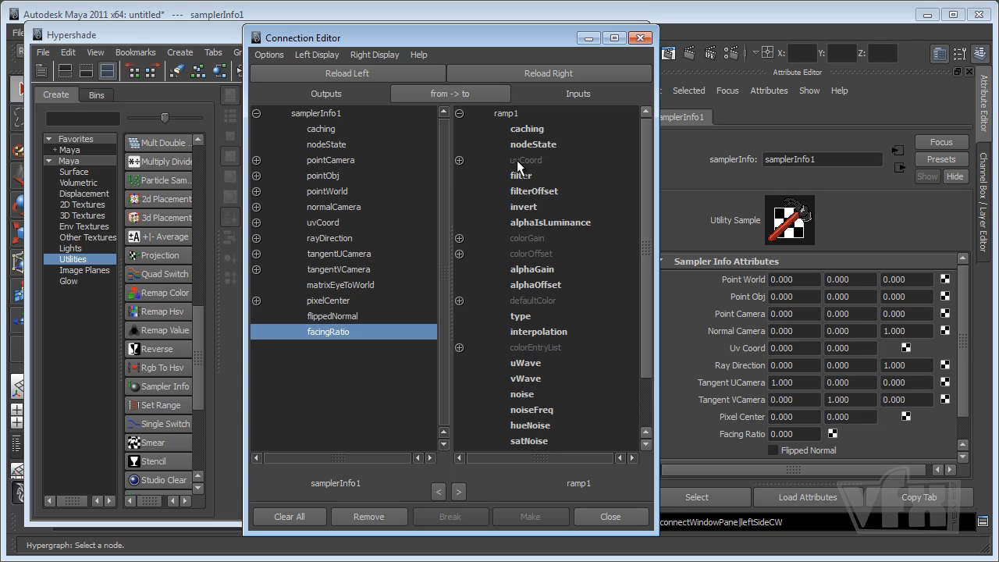
click(459, 160)
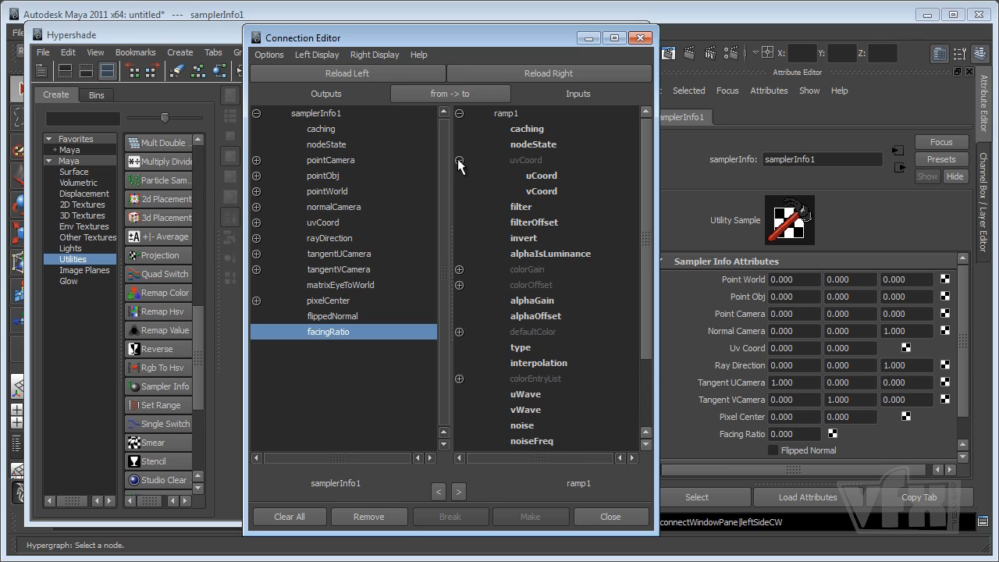
click(538, 175)
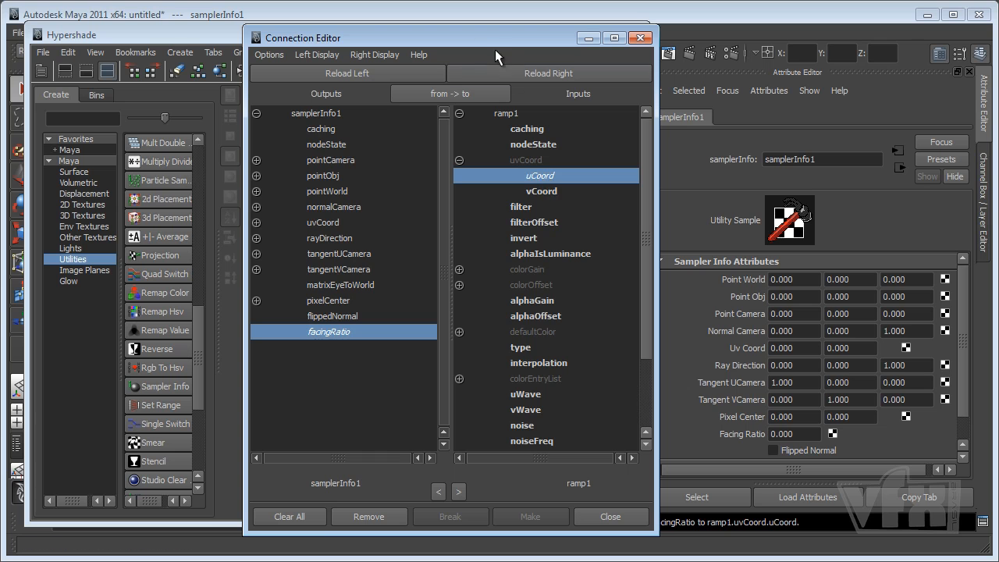
- Select the ramp1 node and change its ramp type to U Ramp
drag(477, 40, 291, 52)
click(431, 394)
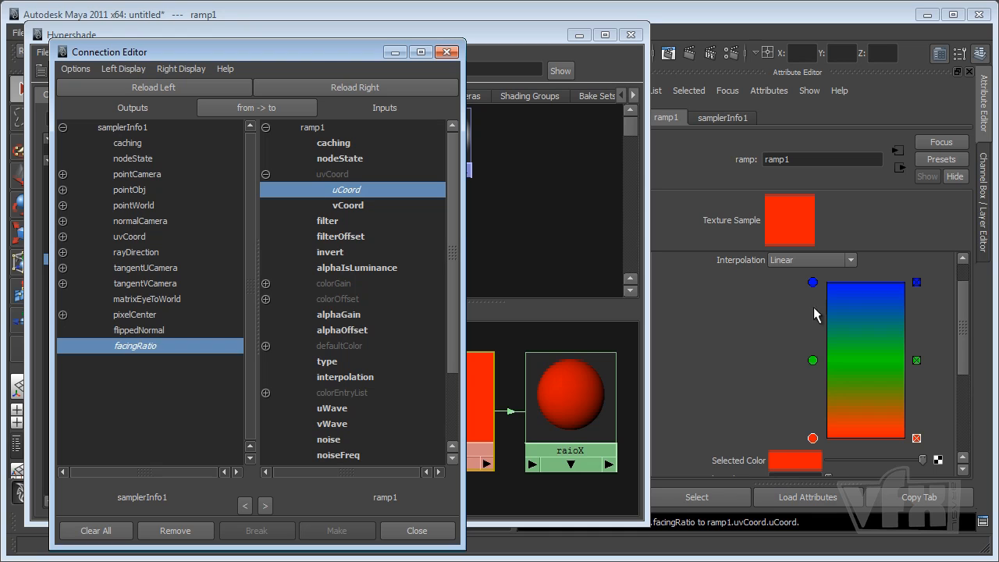
drag(961, 326, 961, 312)
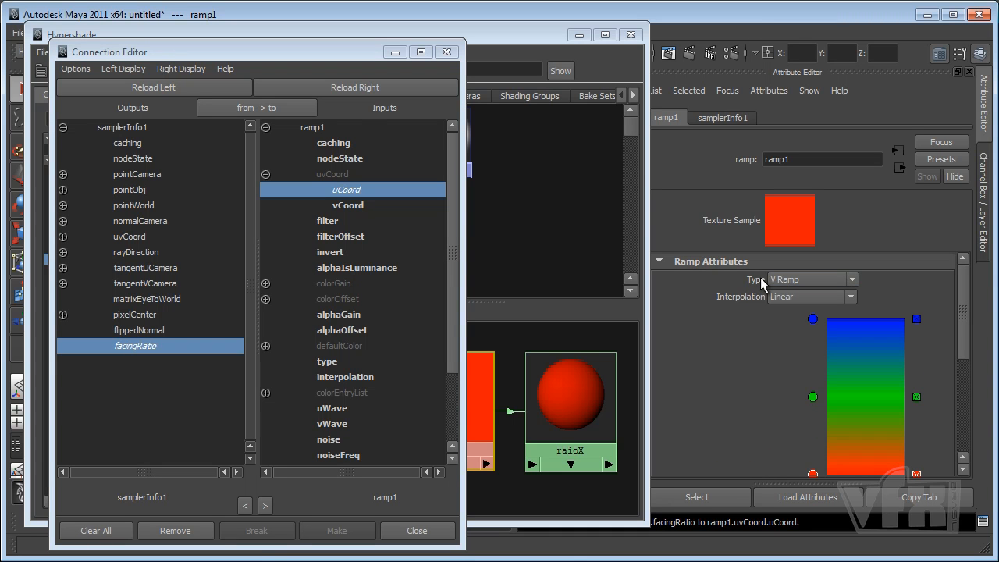
click(855, 282)
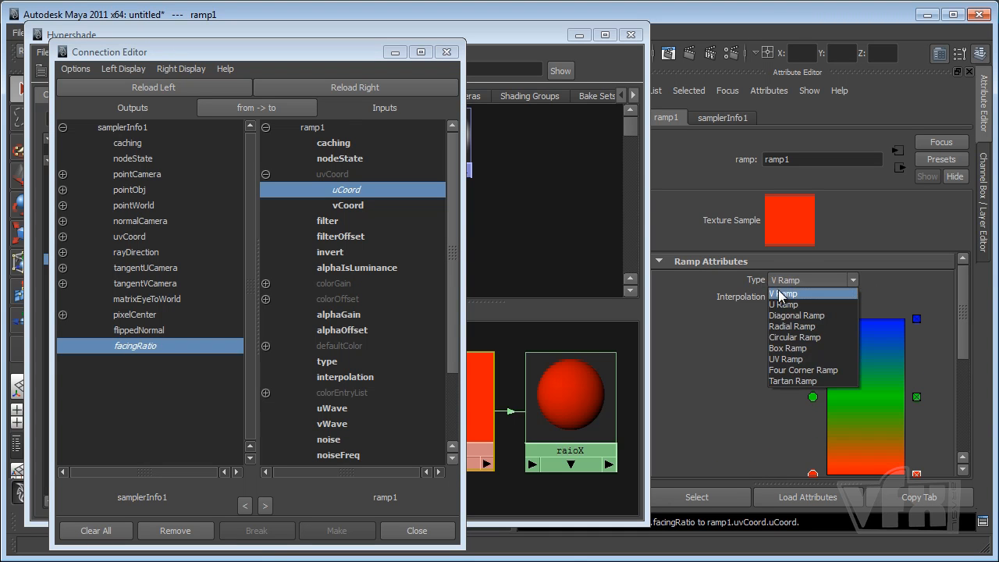
click(776, 304)
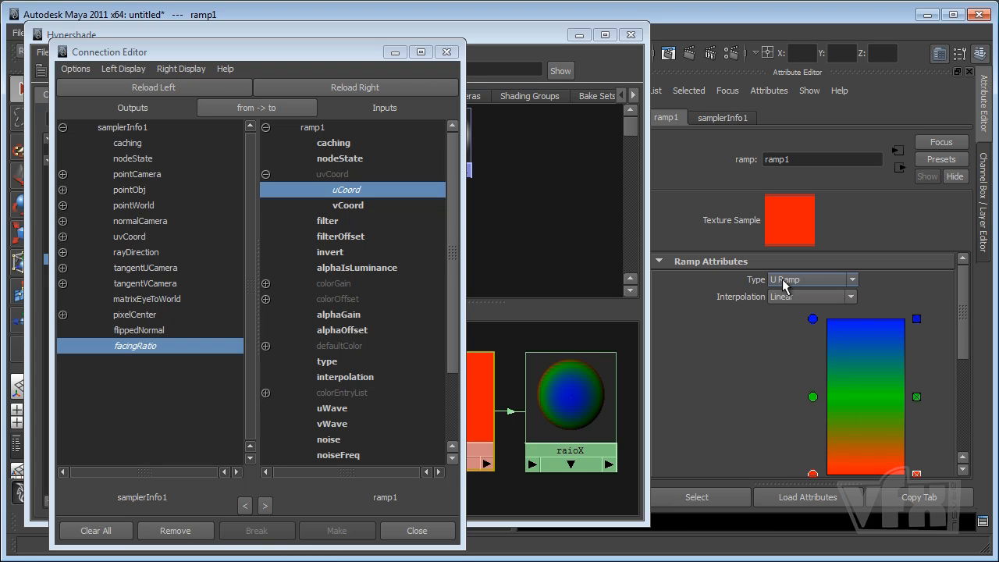
- Close the Connection Editor and line up the samplerInfo1 and ramp1 nodes in the work area
click(417, 530)
click(322, 405)
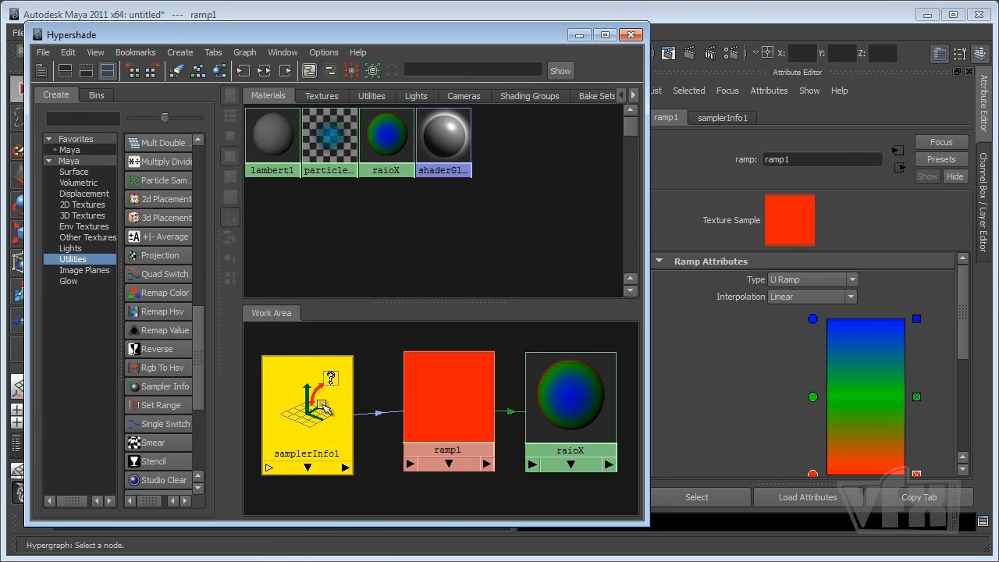
drag(420, 412, 441, 410)
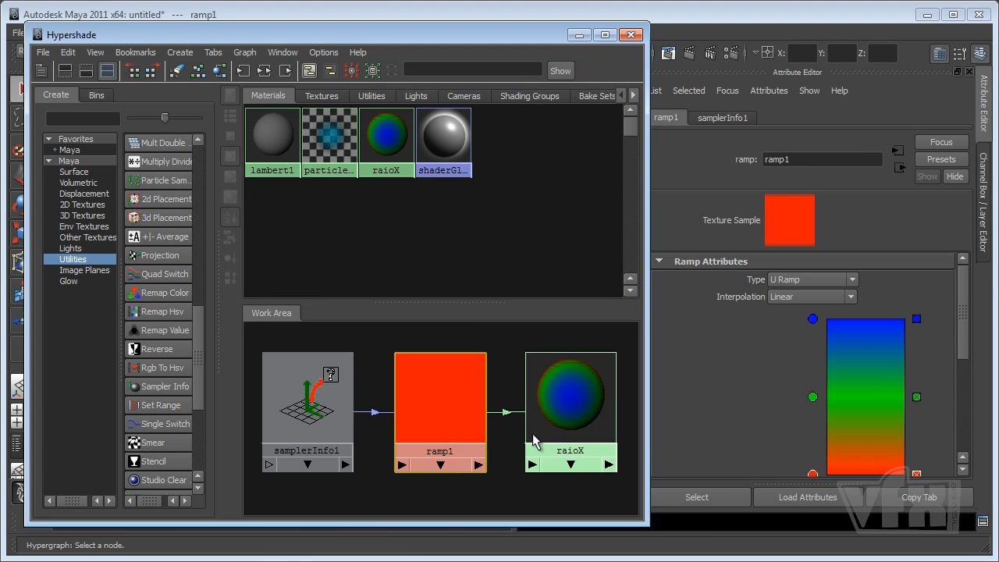
- Remove the green middle colour from the ramp and change the blue colour at position 1.000 to white
scroll(965, 346, down, 1)
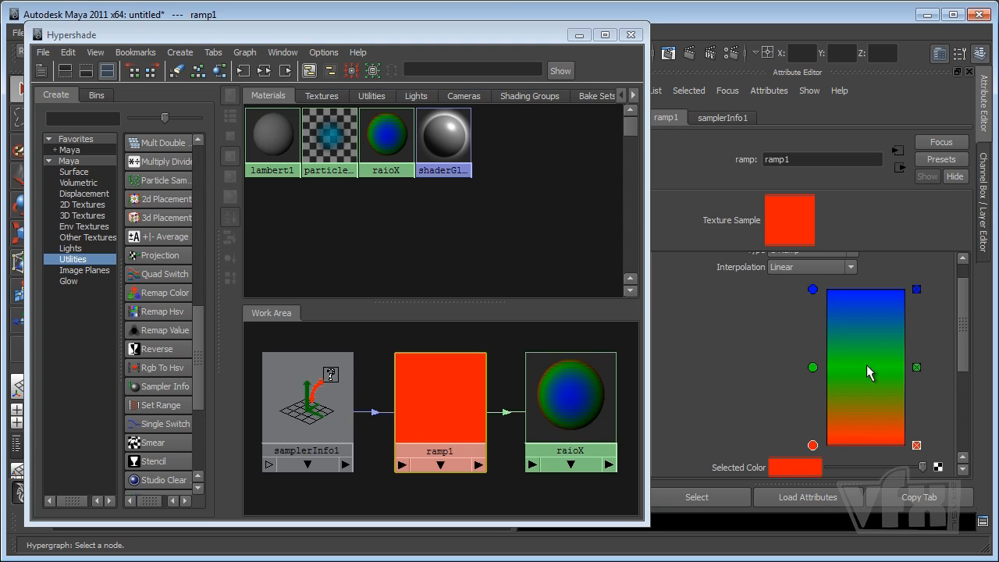
click(916, 367)
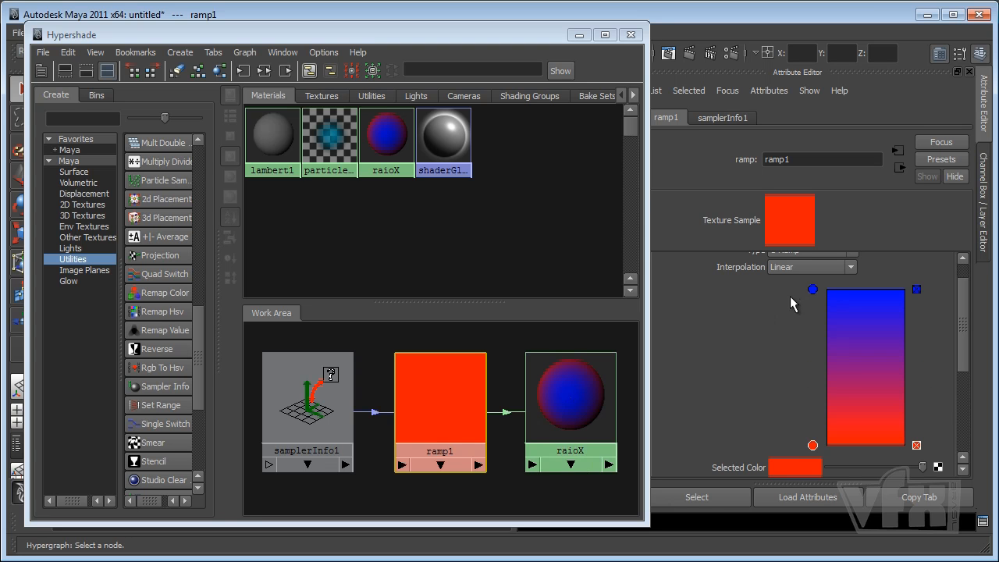
drag(963, 315, 963, 320)
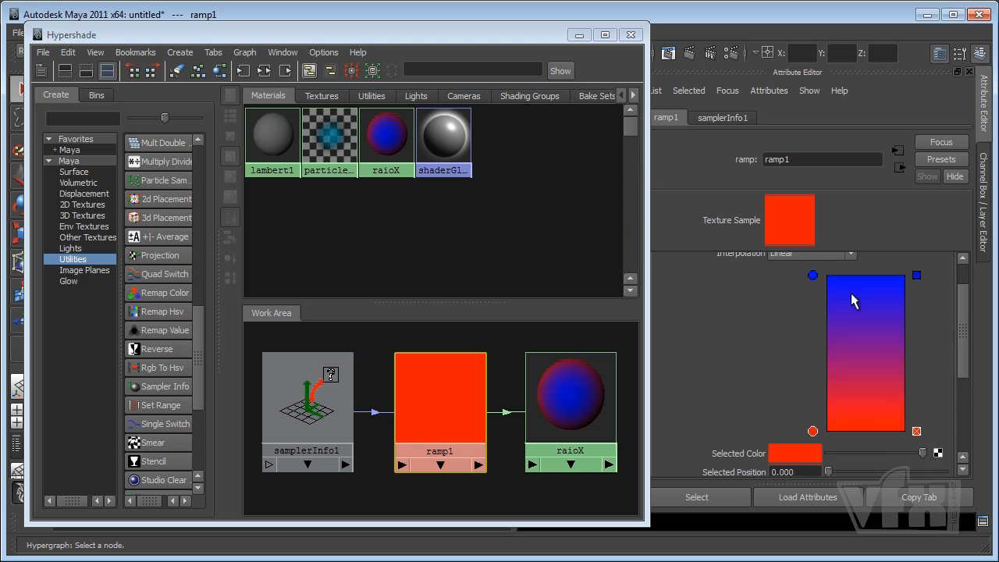
click(811, 275)
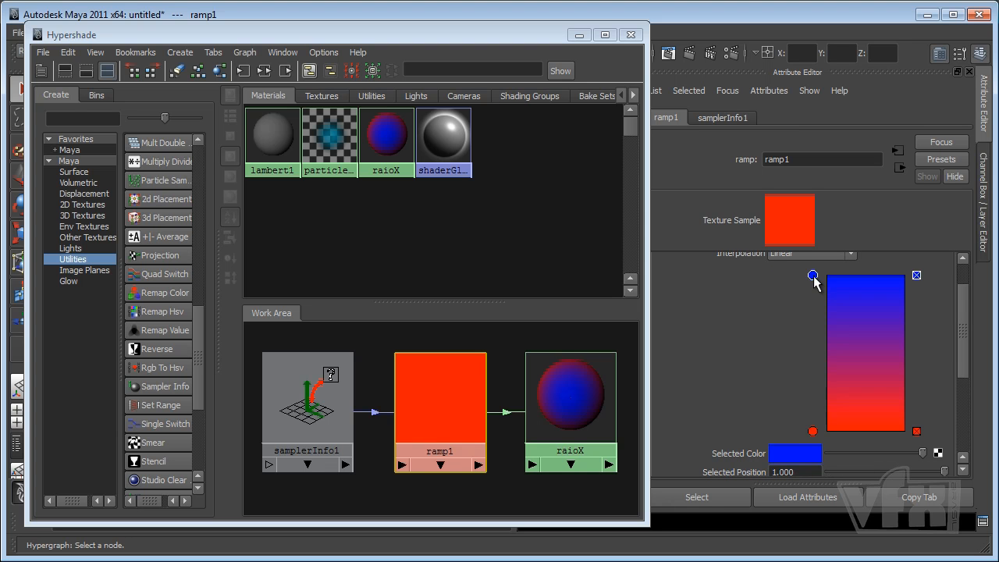
click(797, 453)
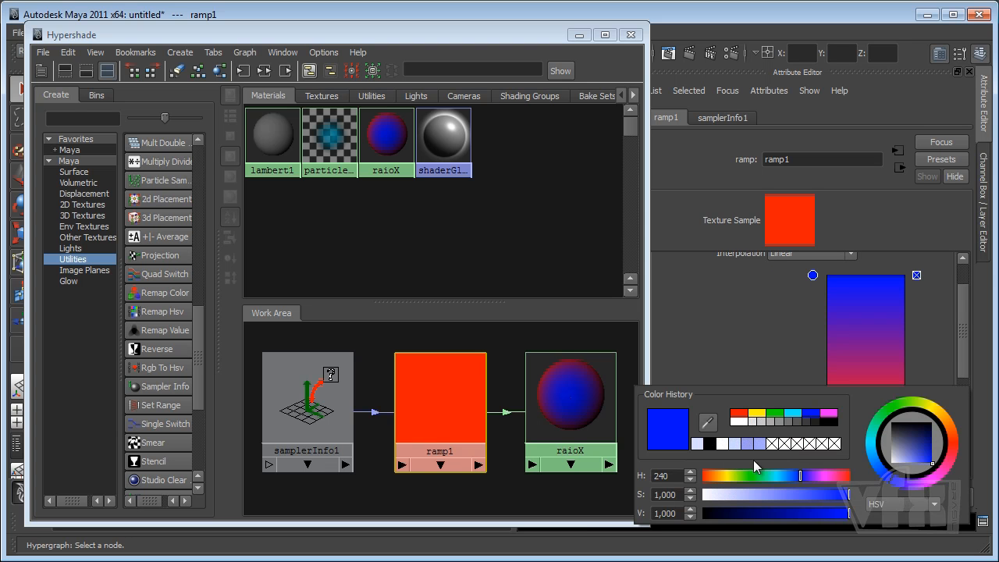
click(736, 422)
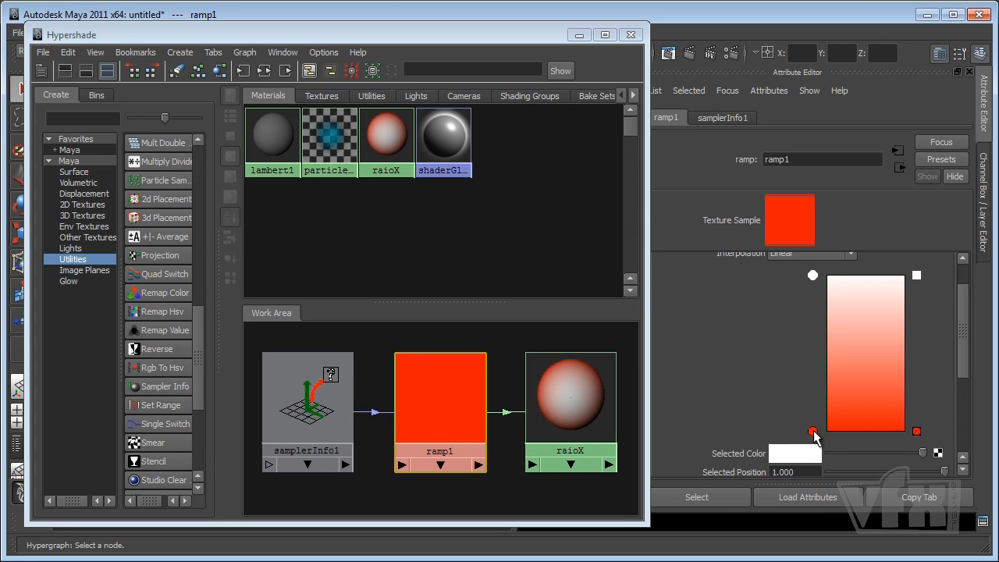
- Change the ramp's red colour at position 0.000 to black
click(812, 431)
click(798, 456)
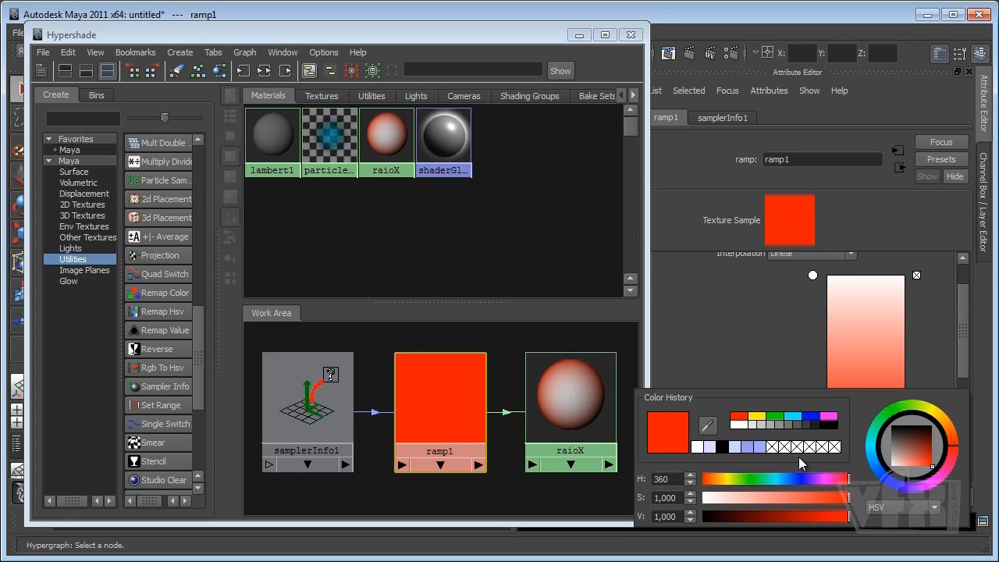
click(834, 425)
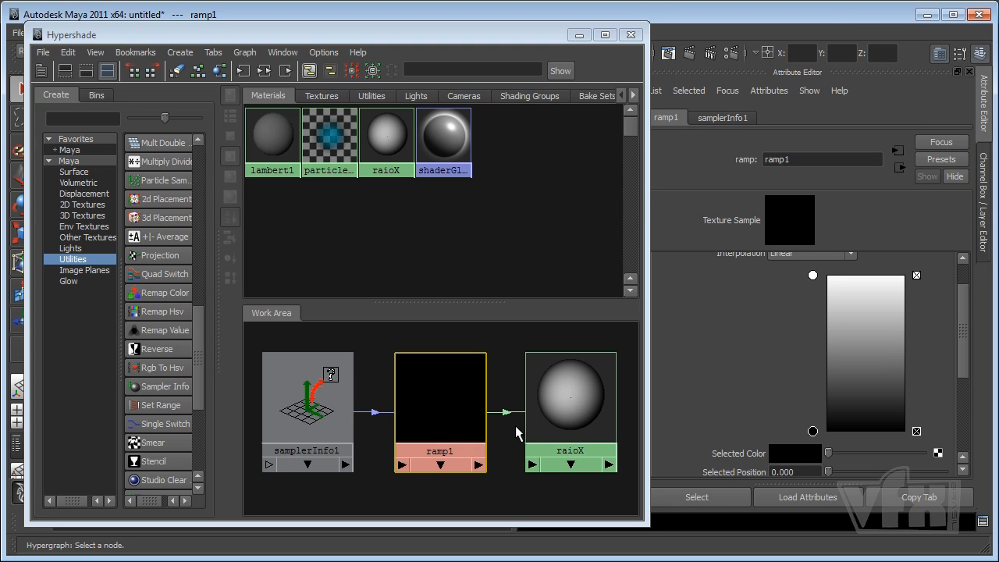
- Delete the connection from the ramp's outColor to the raioX material's color
mouse_move(504, 416)
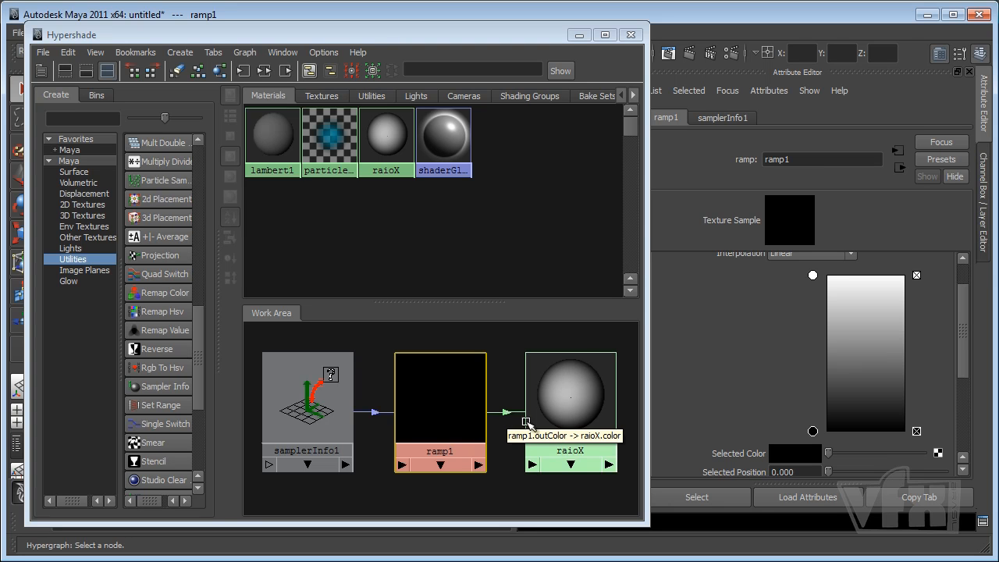
click(505, 411)
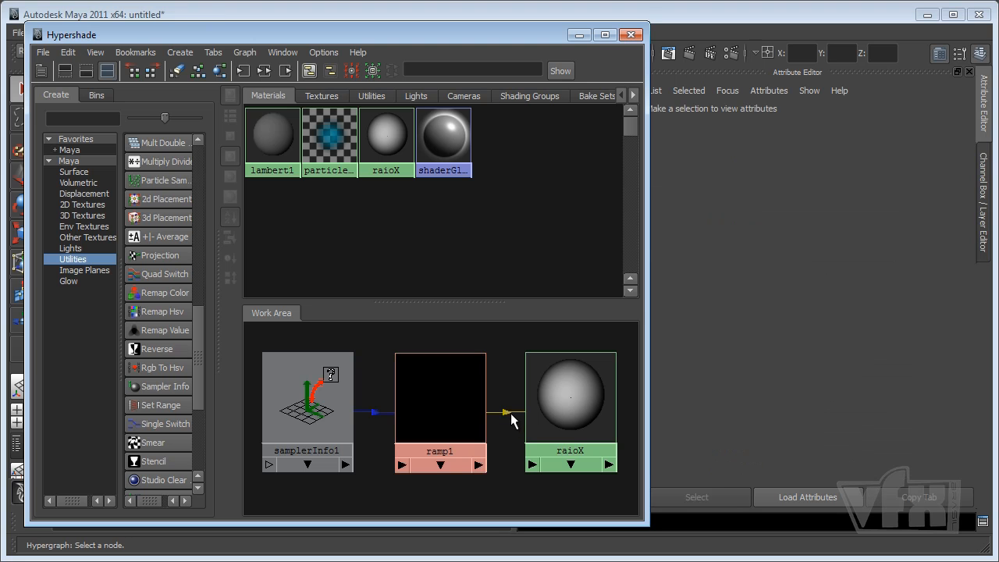
key(Delete)
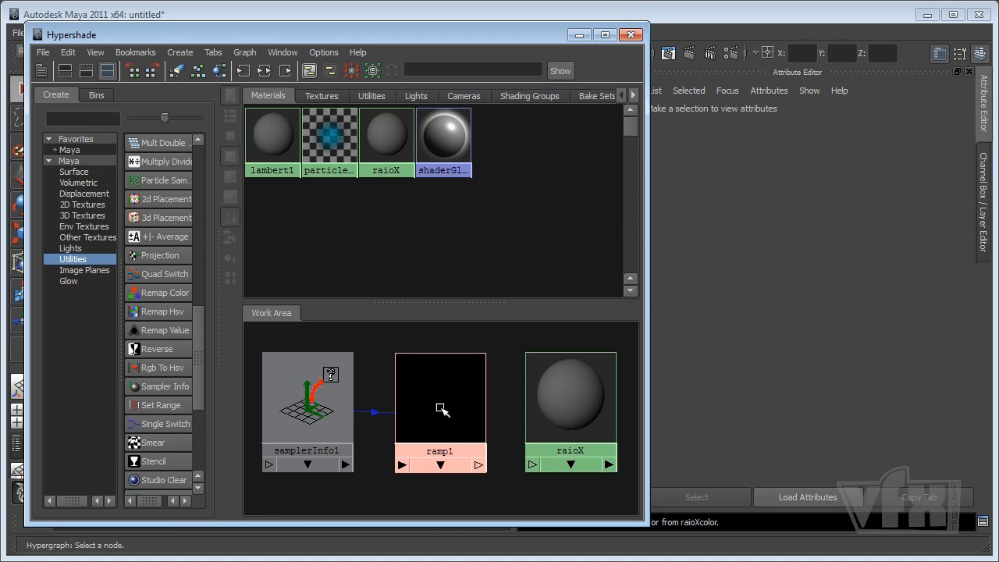
- Connect ramp1 to the transparency input of the raioX material
middle_drag(441, 394, 586, 395)
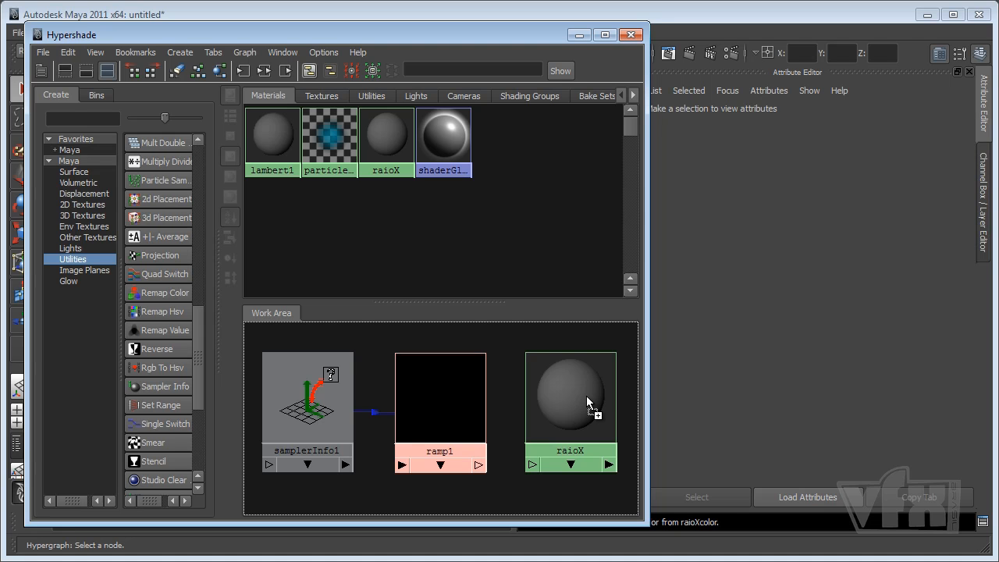
middle_drag(585, 396, 586, 395)
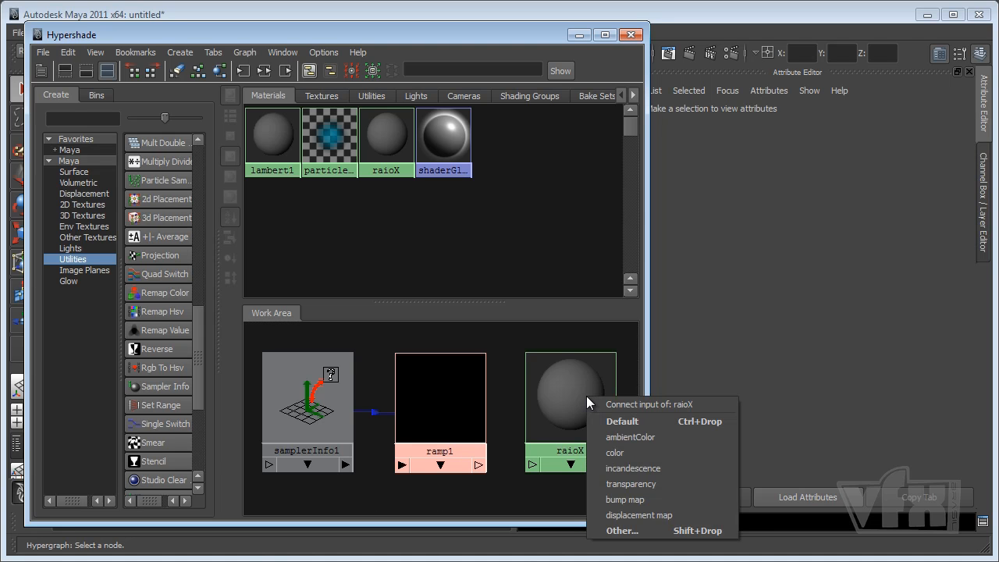
click(637, 485)
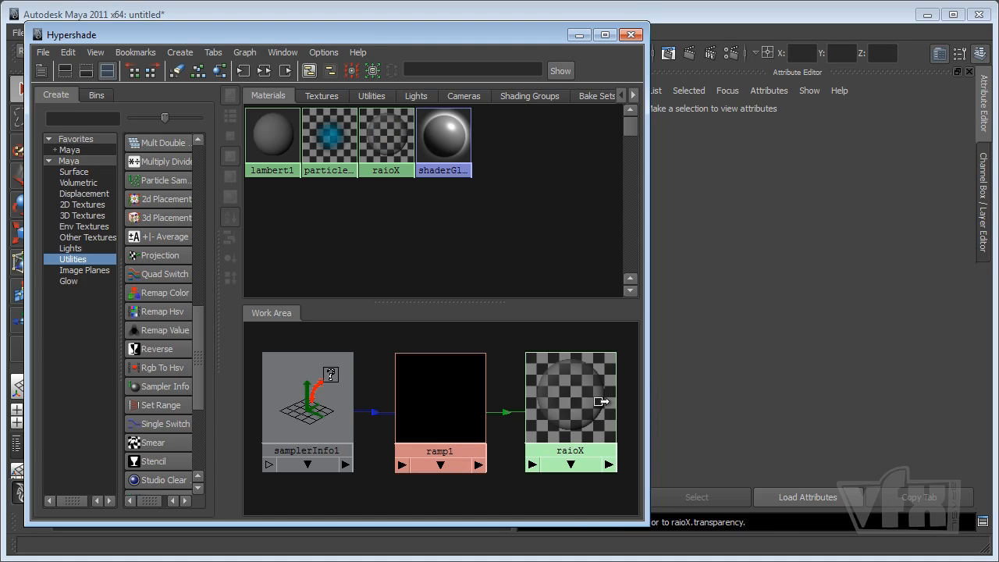
- Set the raioX material's color to a very pale blue with hue 240 and raise its ambient color to a medium grey
drag(582, 421, 586, 421)
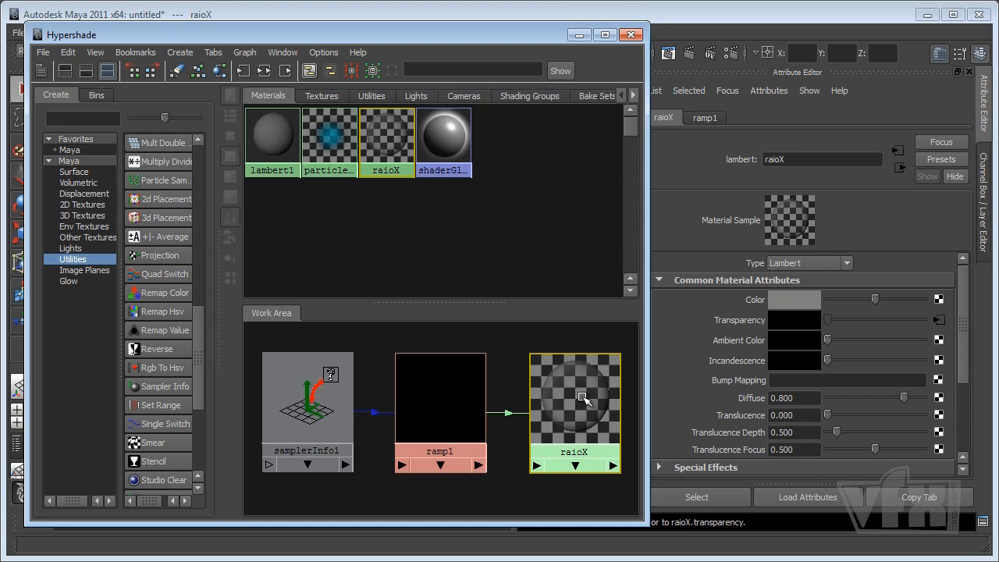
click(438, 400)
click(567, 398)
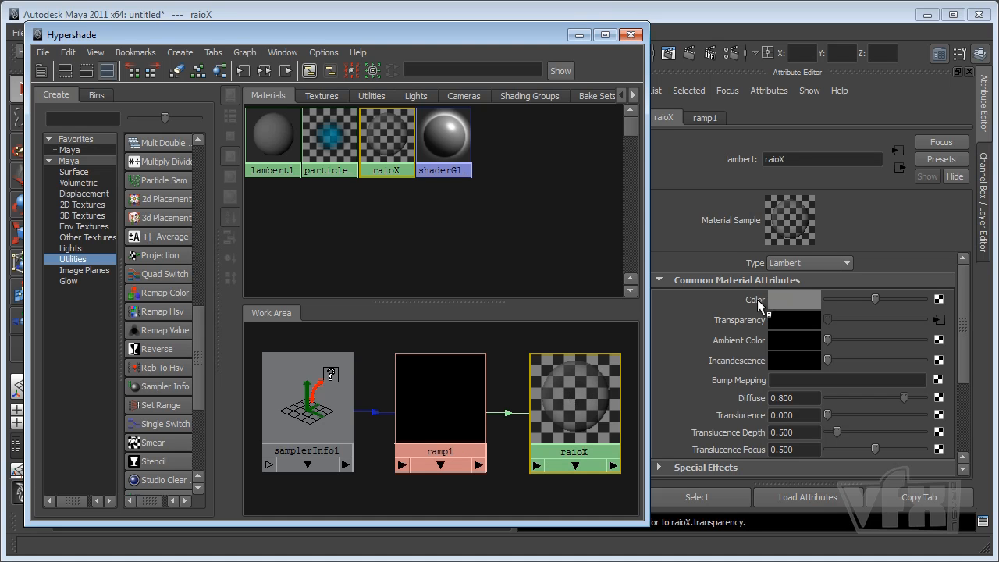
middle_drag(759, 300, 587, 401)
click(797, 299)
click(811, 260)
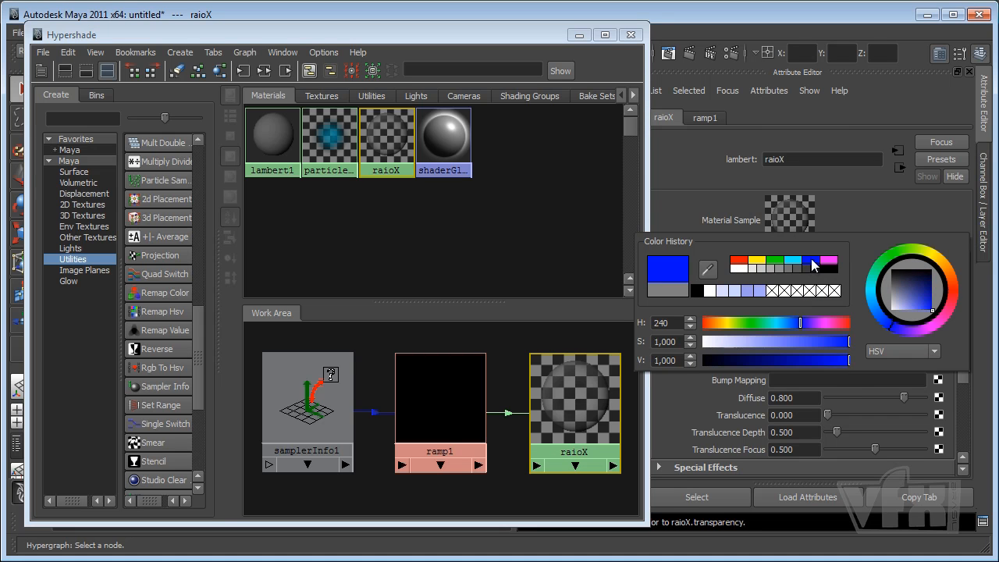
drag(801, 341, 729, 348)
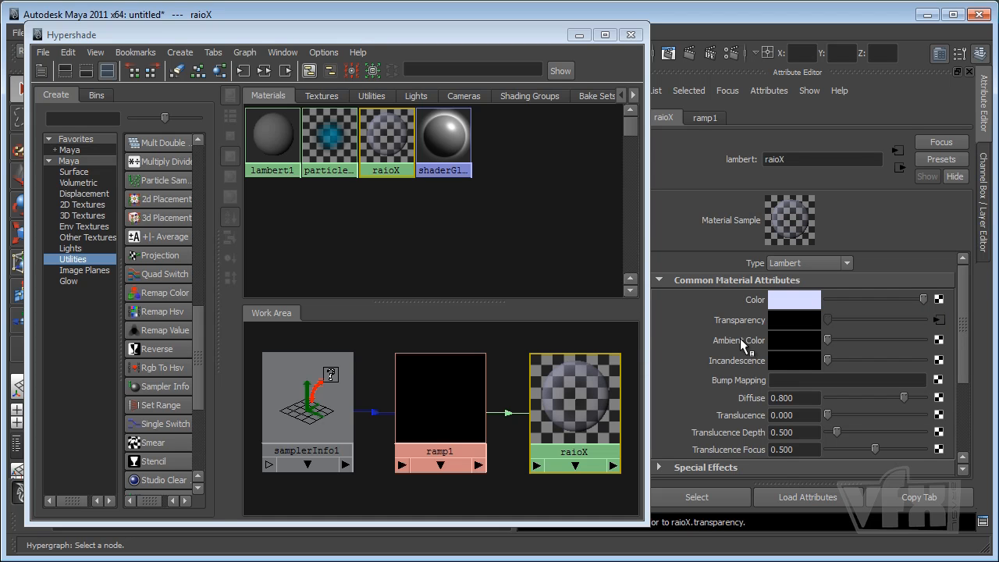
drag(825, 341, 881, 340)
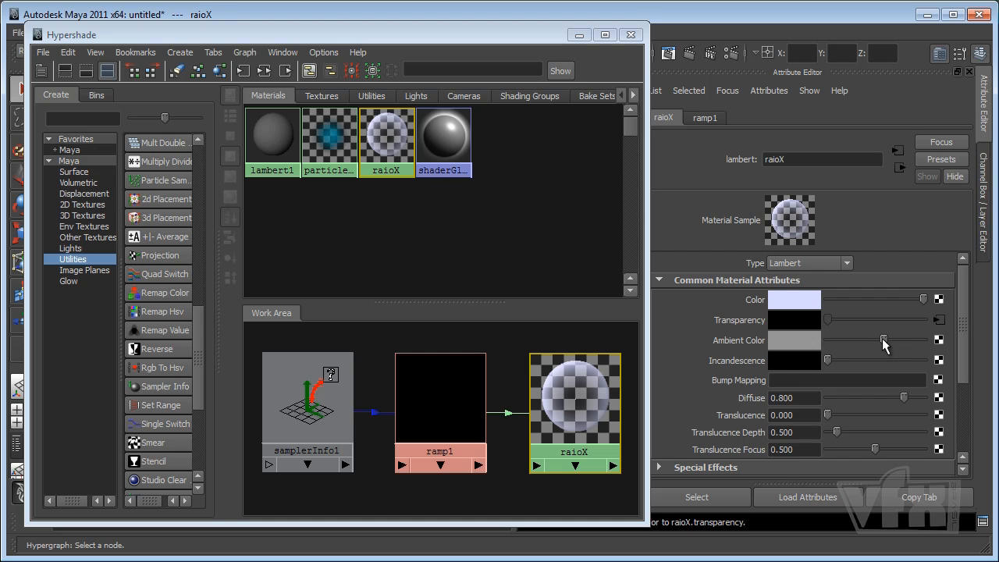
- Move the ramp's white colour down to position 0.585 and minimize the Hypershade window
click(439, 392)
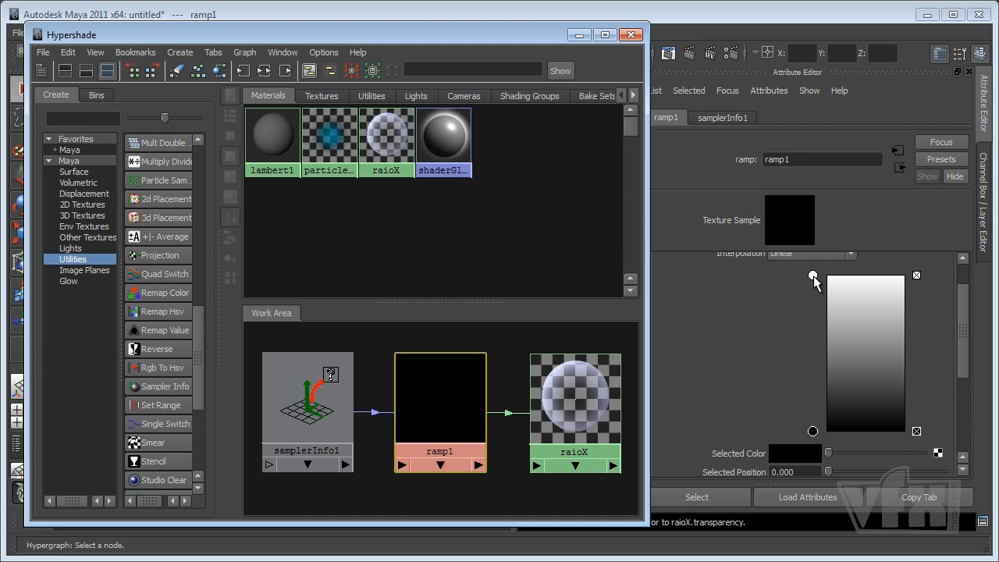
drag(812, 277, 813, 341)
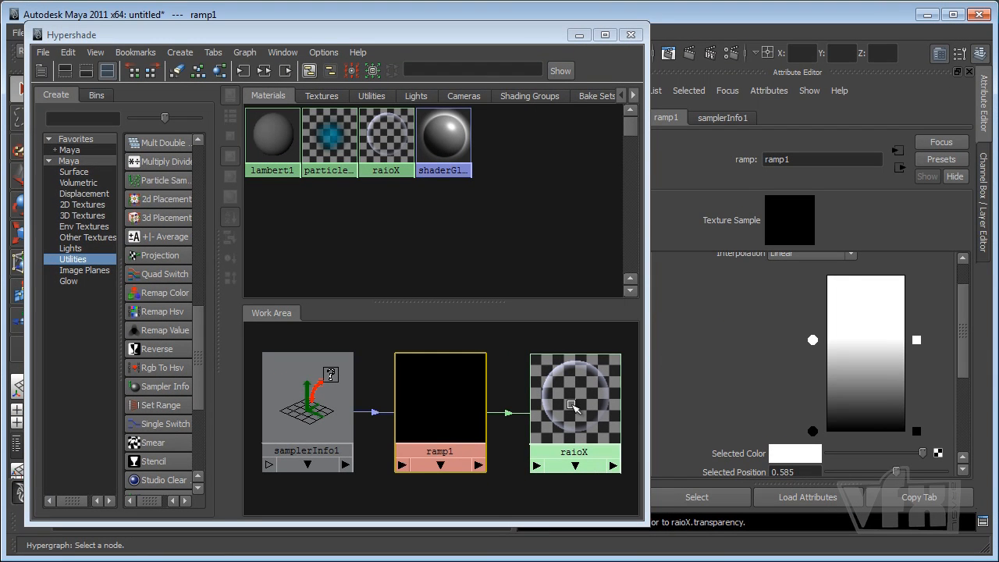
click(578, 35)
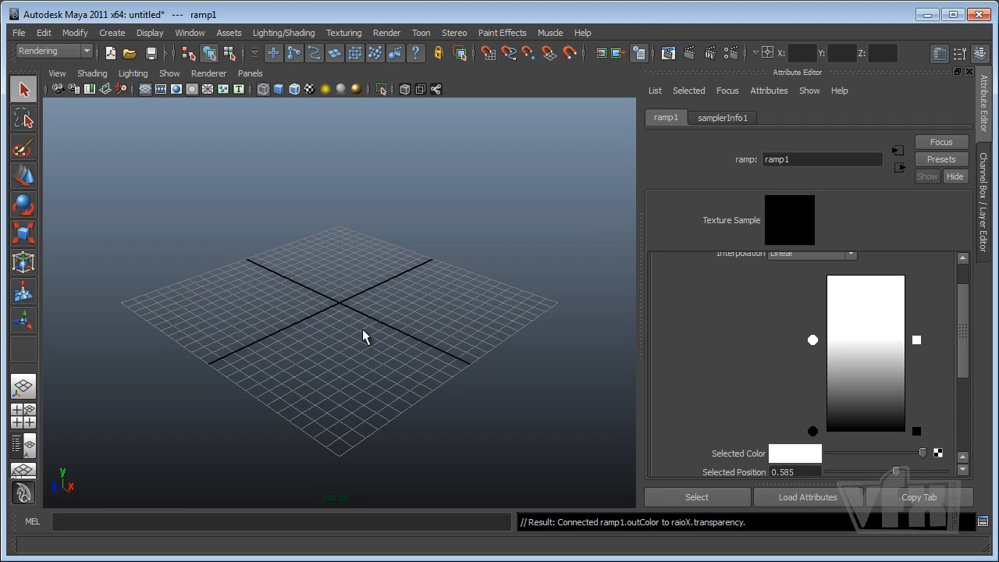
- Create a polygon helix primitive in the scene
click(111, 33)
mouse_move(128, 71)
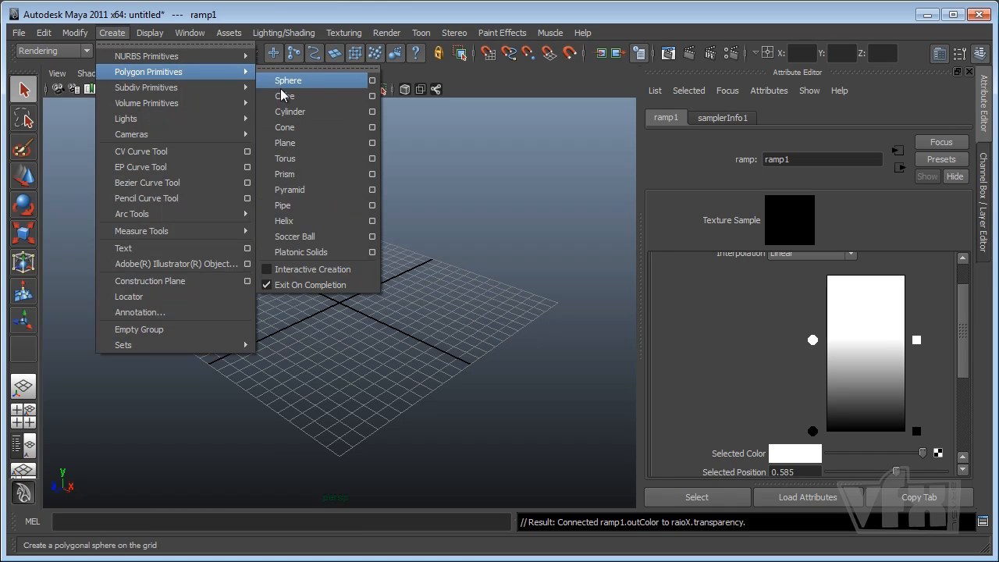
click(285, 223)
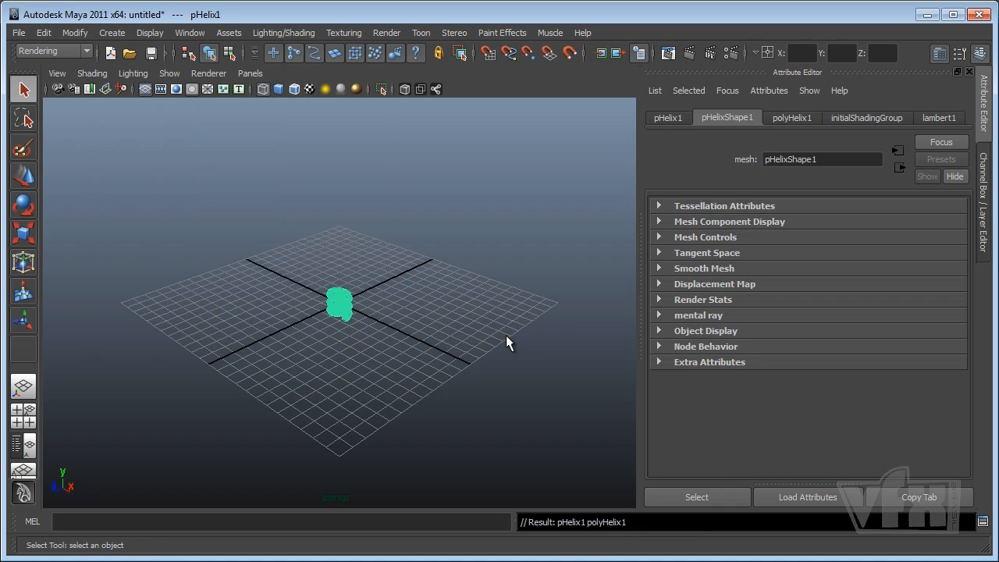
- Set the helix's height to 5 and its width to 3 in its polyHelix1 attributes
click(803, 118)
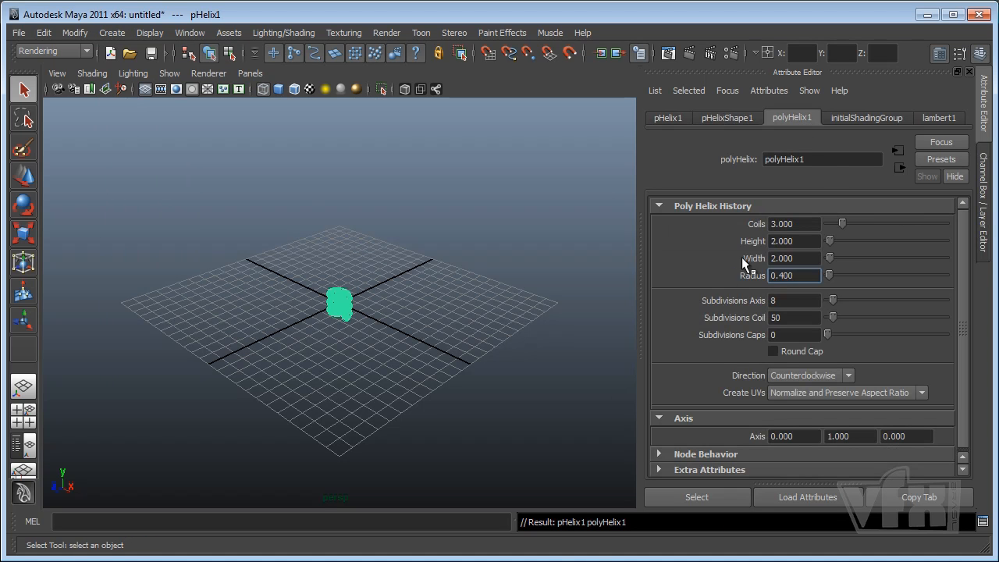
click(805, 243)
text(5)
key(Return)
click(813, 260)
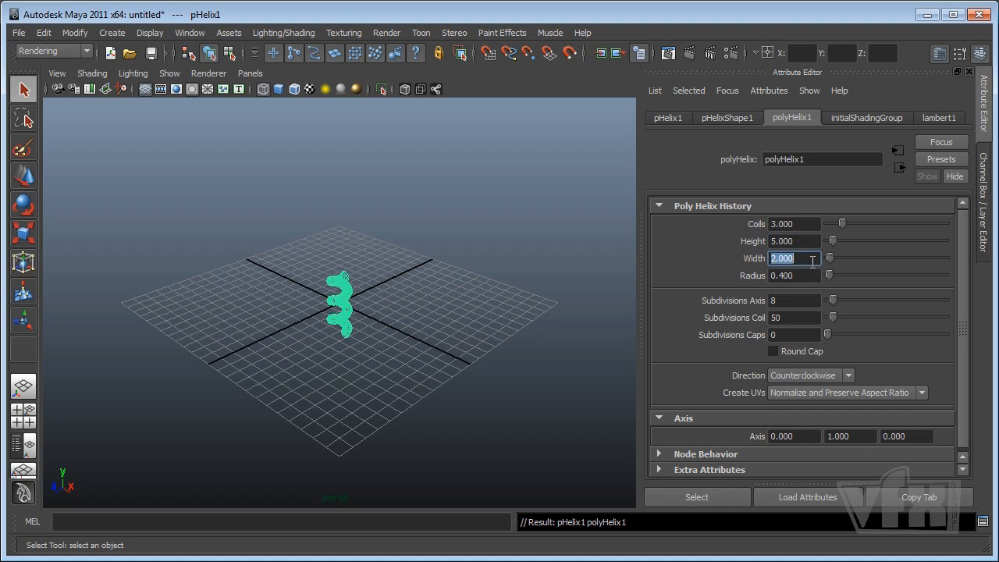
text(3)
key(Return)
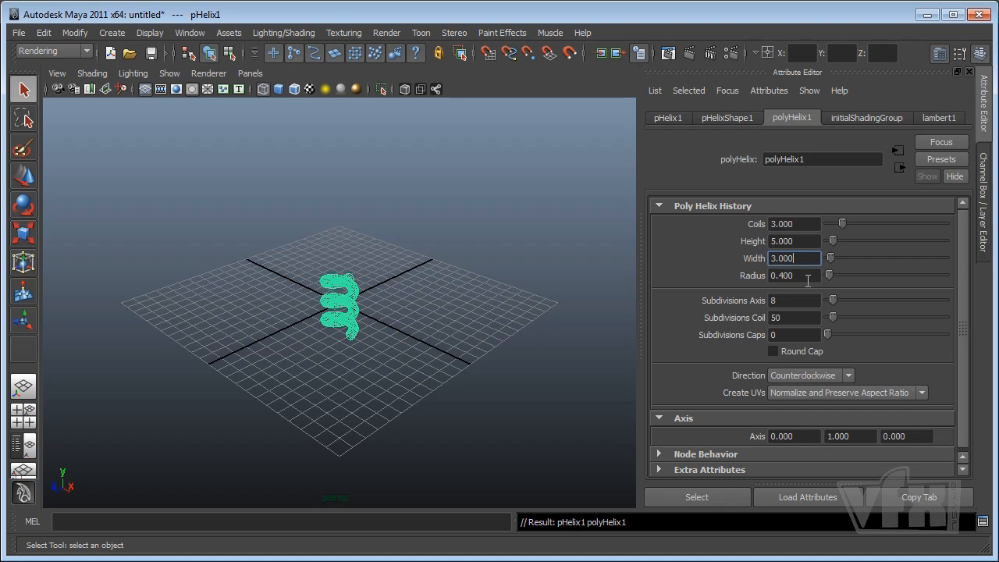
- Set the helix's Subdivisions Axis to 17 and Subdivisions Coil to 121, and enable Round Cap
click(65, 70)
click(84, 190)
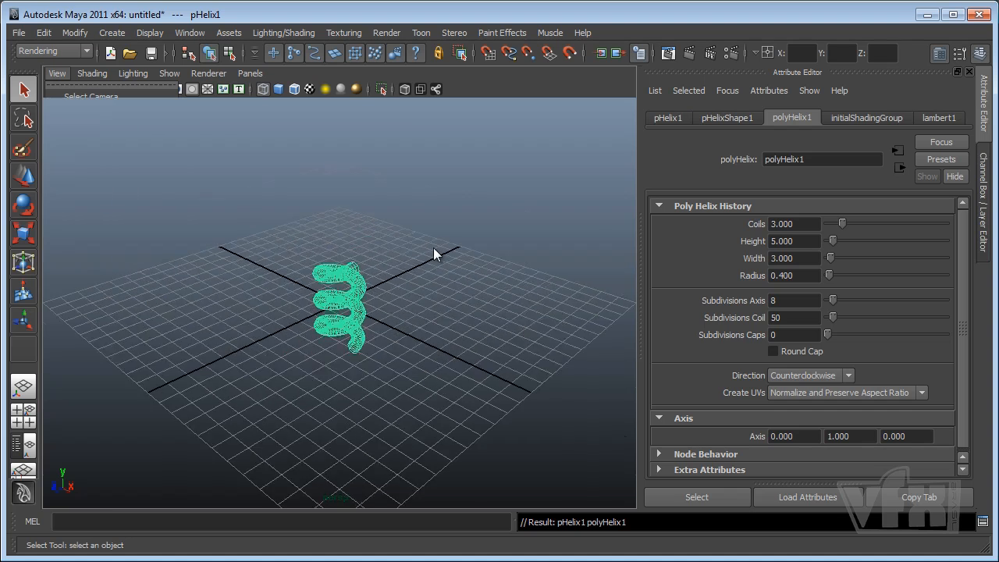
drag(832, 299, 841, 319)
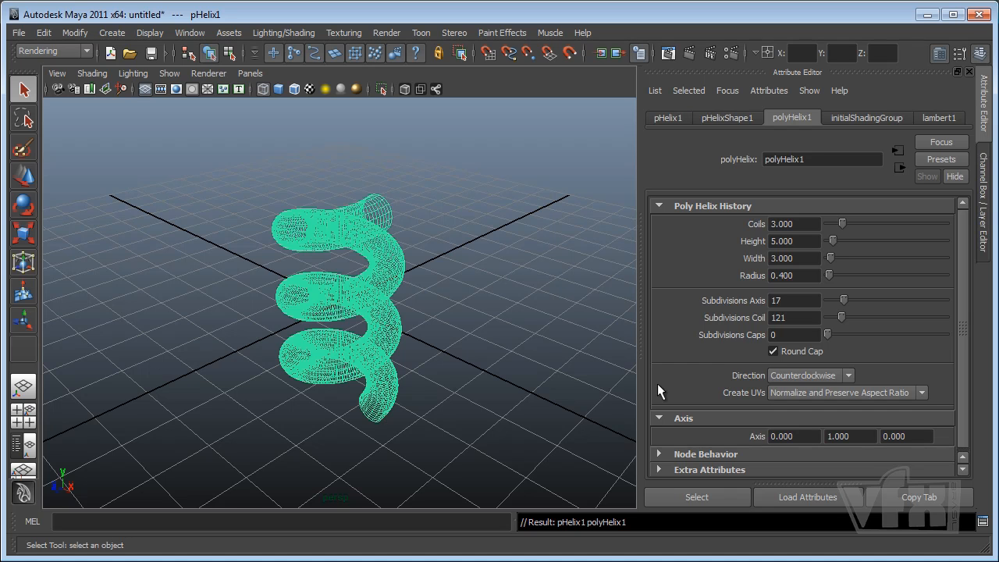
- Set the helix's Subdivisions Caps to 9 and switch the perspective view to smooth shaded display
drag(827, 333, 847, 333)
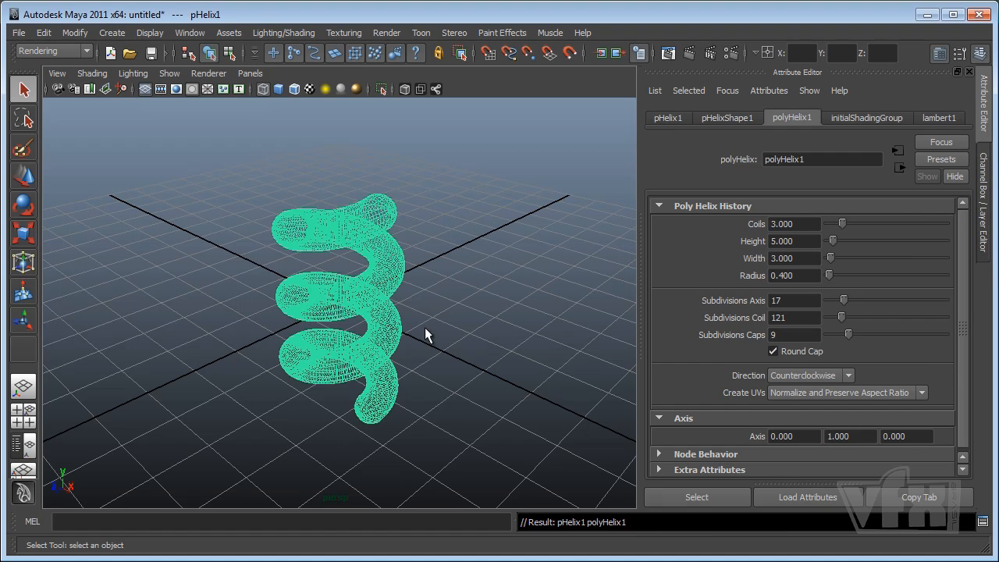
click(277, 88)
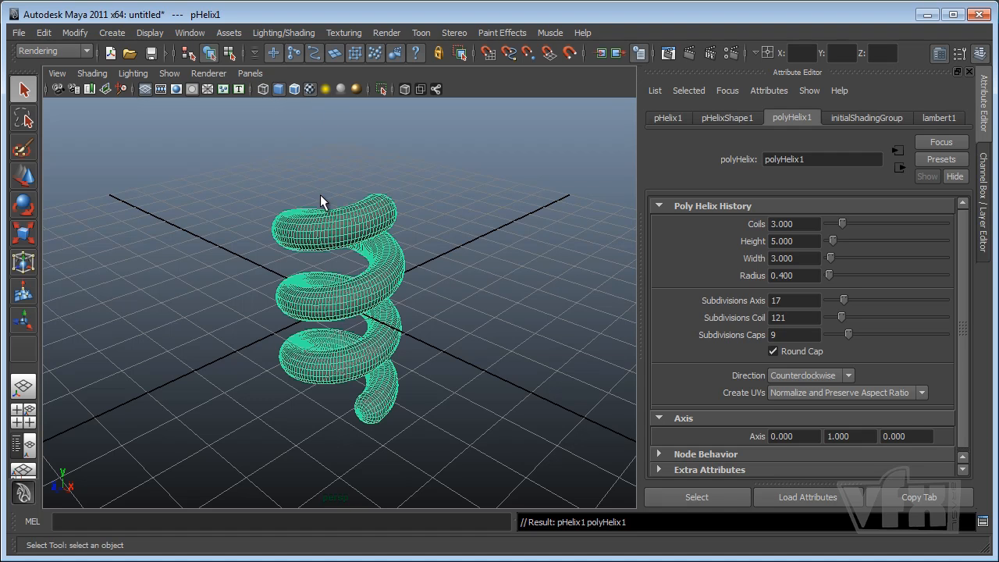
- Assign the existing raioX material to the helix and deselect it
alt+drag(355, 314, 379, 330)
alt+middle_drag(379, 330, 415, 350)
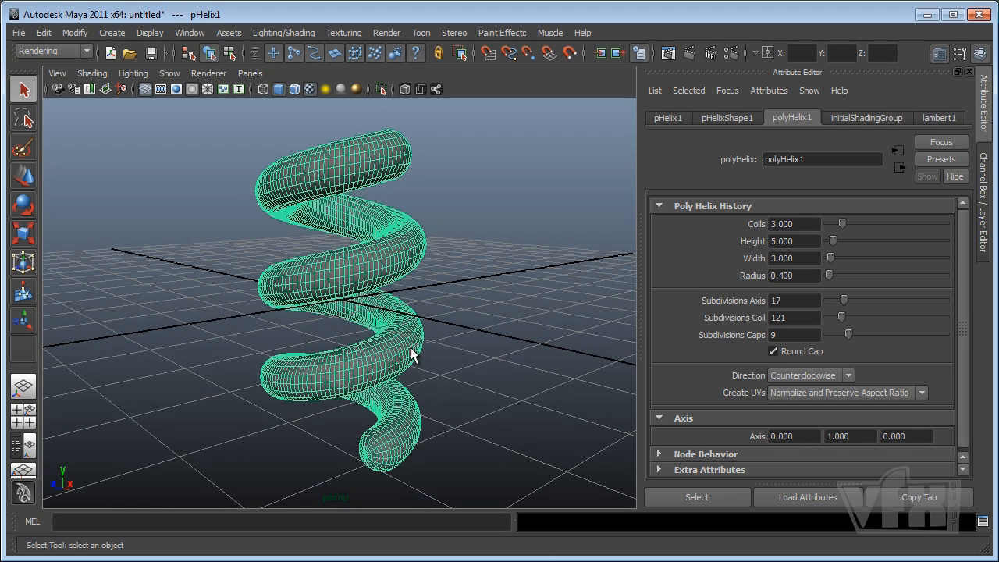
right_click(374, 149)
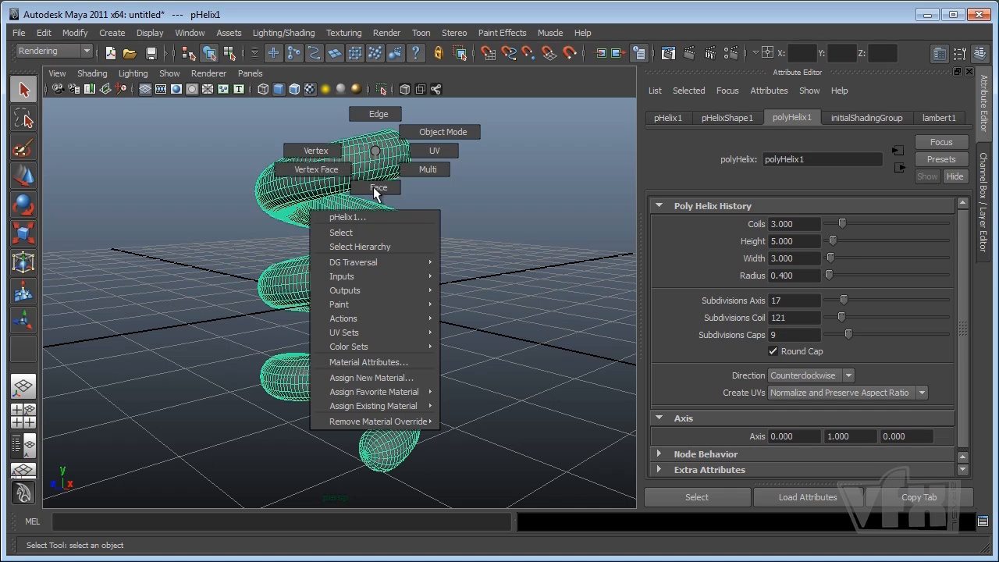
mouse_move(358, 406)
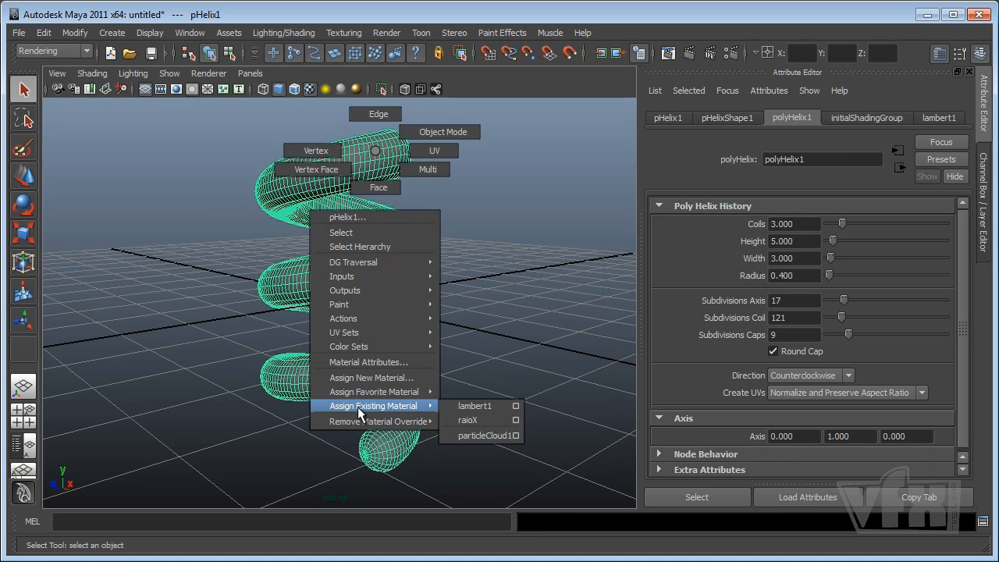
click(469, 420)
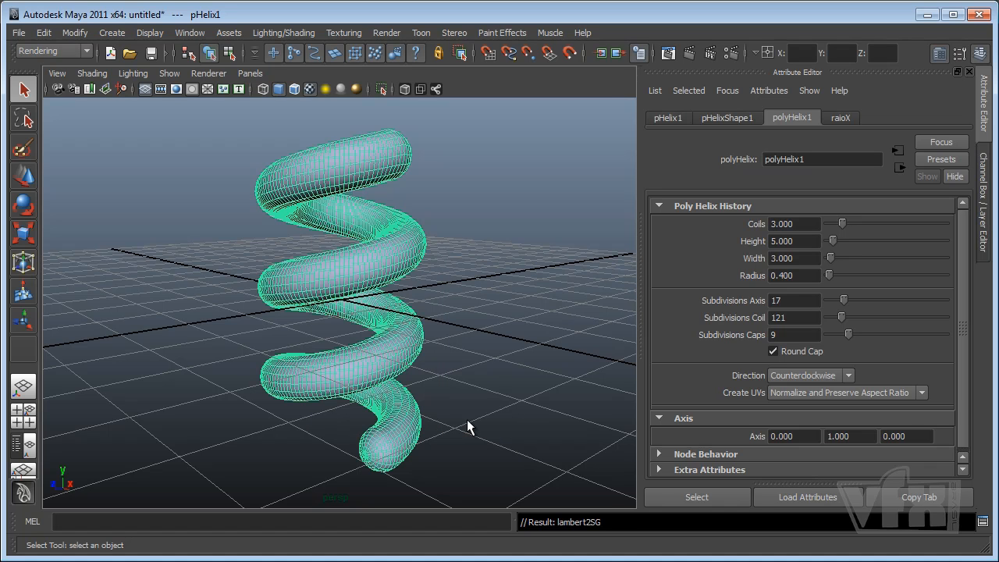
click(450, 224)
- Render the helix with Maya Software from a side angle, close that render, and render it again from a high angle
mouse_move(430, 252)
alt+mouse_down()
mouse_move(426, 238)
mouse_move(424, 265)
mouse_move(423, 196)
mouse_move(425, 238)
alt+mouse_up()
mouse_move(477, 304)
alt+mouse_down()
mouse_move(444, 286)
mouse_move(422, 298)
mouse_move(443, 290)
mouse_move(448, 254)
mouse_move(466, 303)
mouse_move(461, 278)
mouse_move(467, 291)
alt+mouse_up()
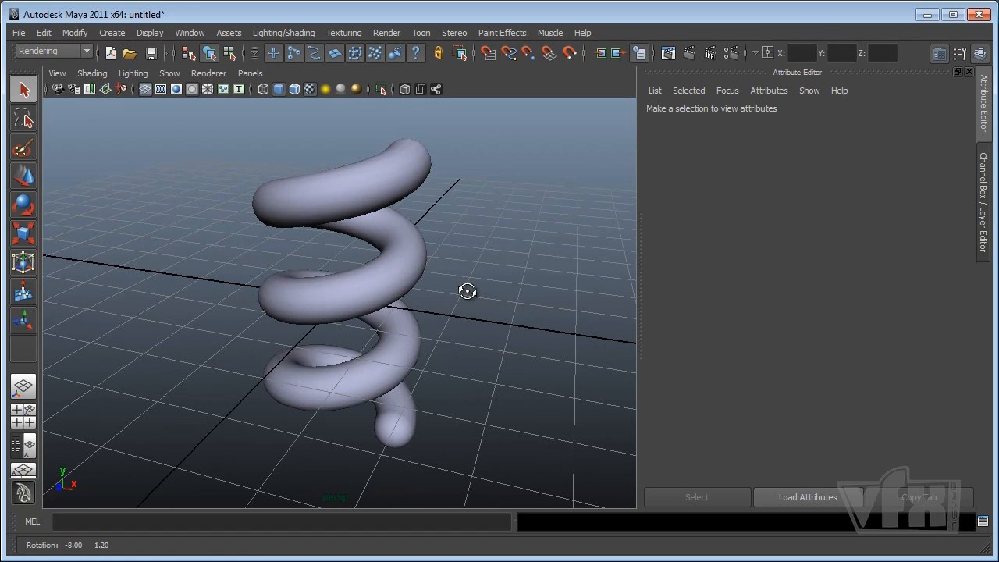
alt+drag(468, 241, 442, 241)
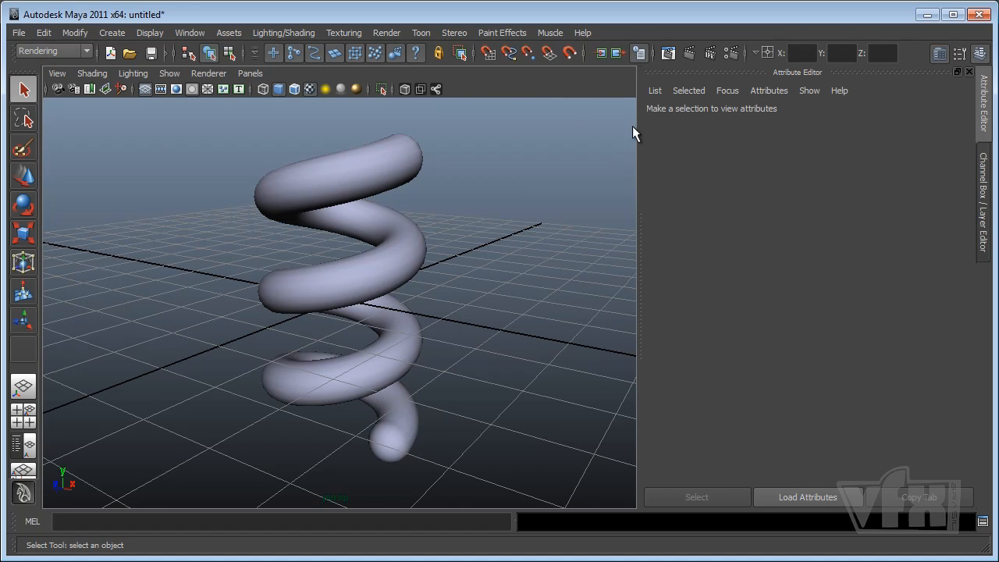
click(690, 53)
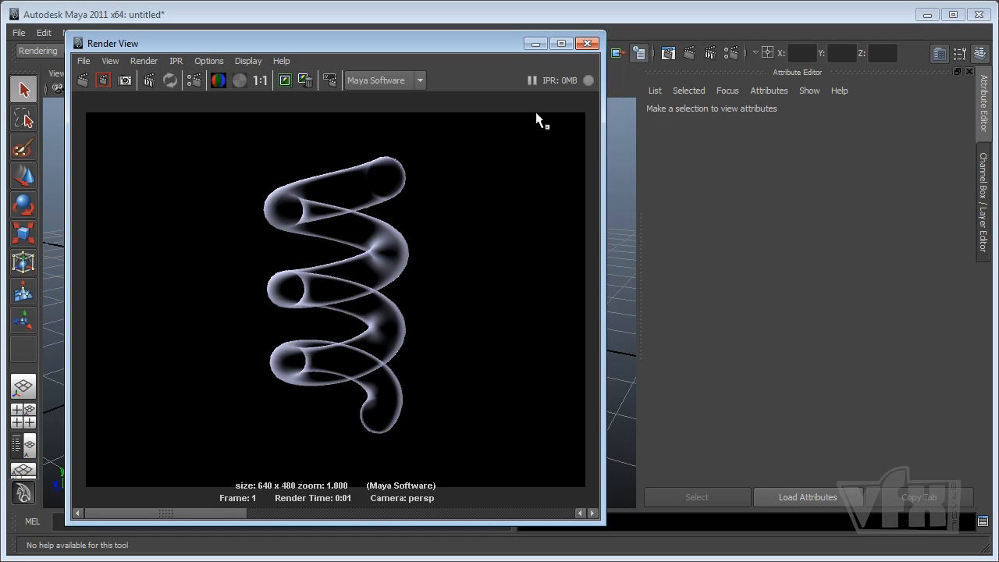
click(587, 44)
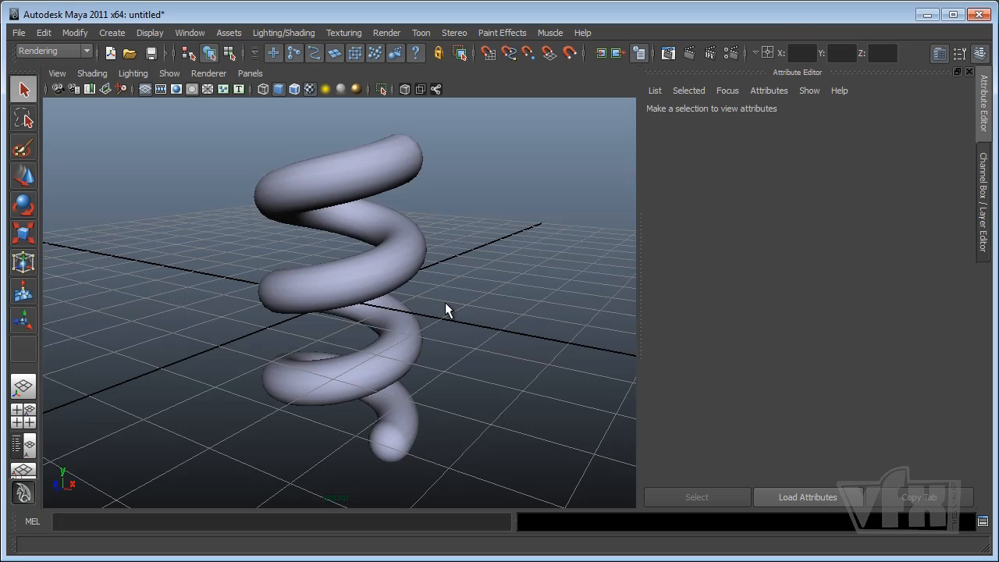
alt+drag(393, 305, 398, 318)
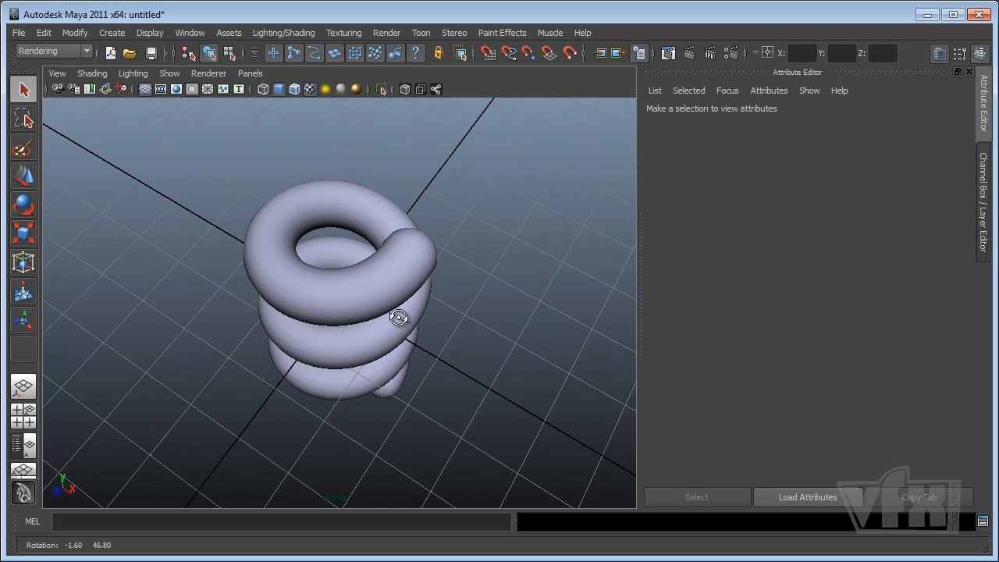
click(692, 54)
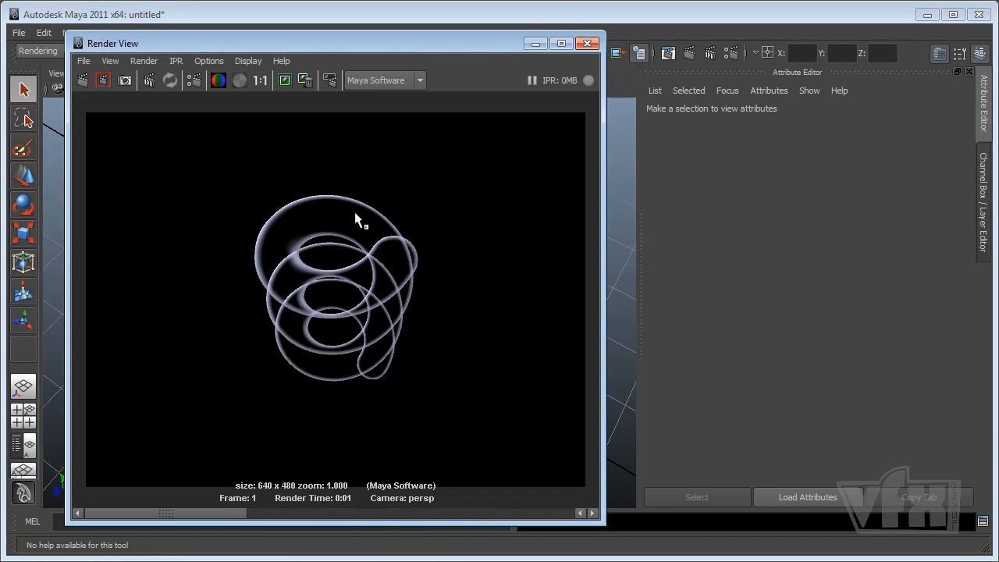